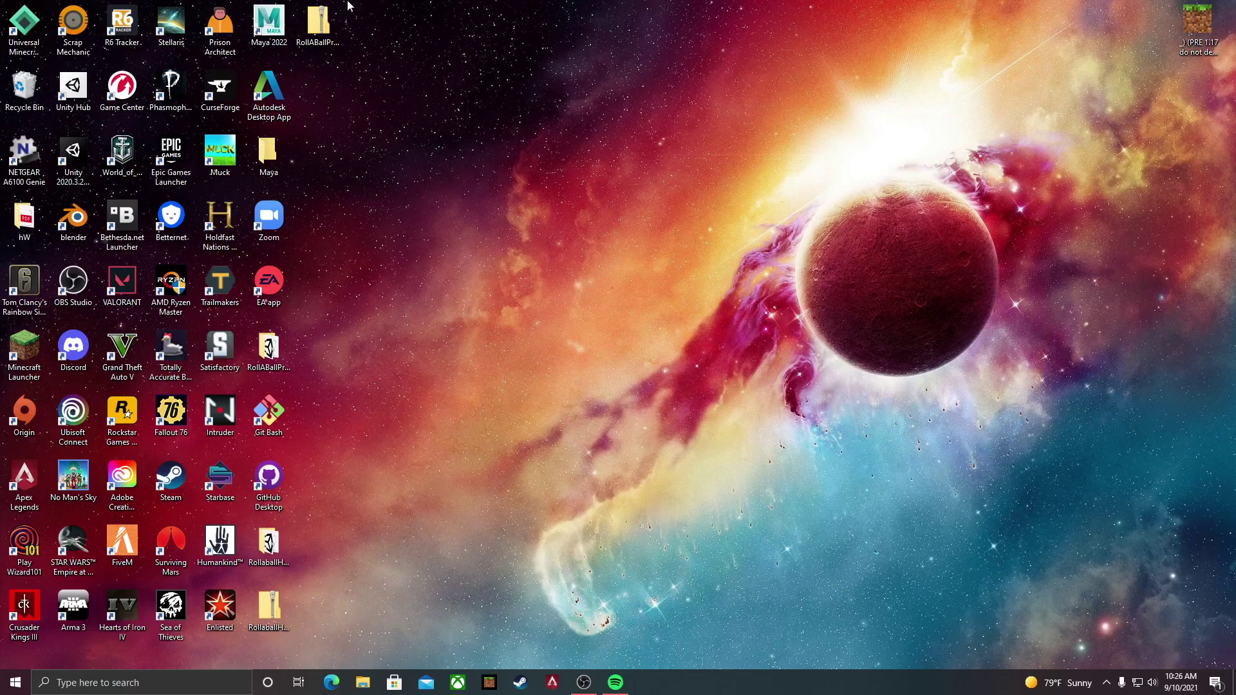
Step: Open Microsoft Edge, search the web for Unity Hub and open the Get Started with Unity download page
left_click(332, 686)
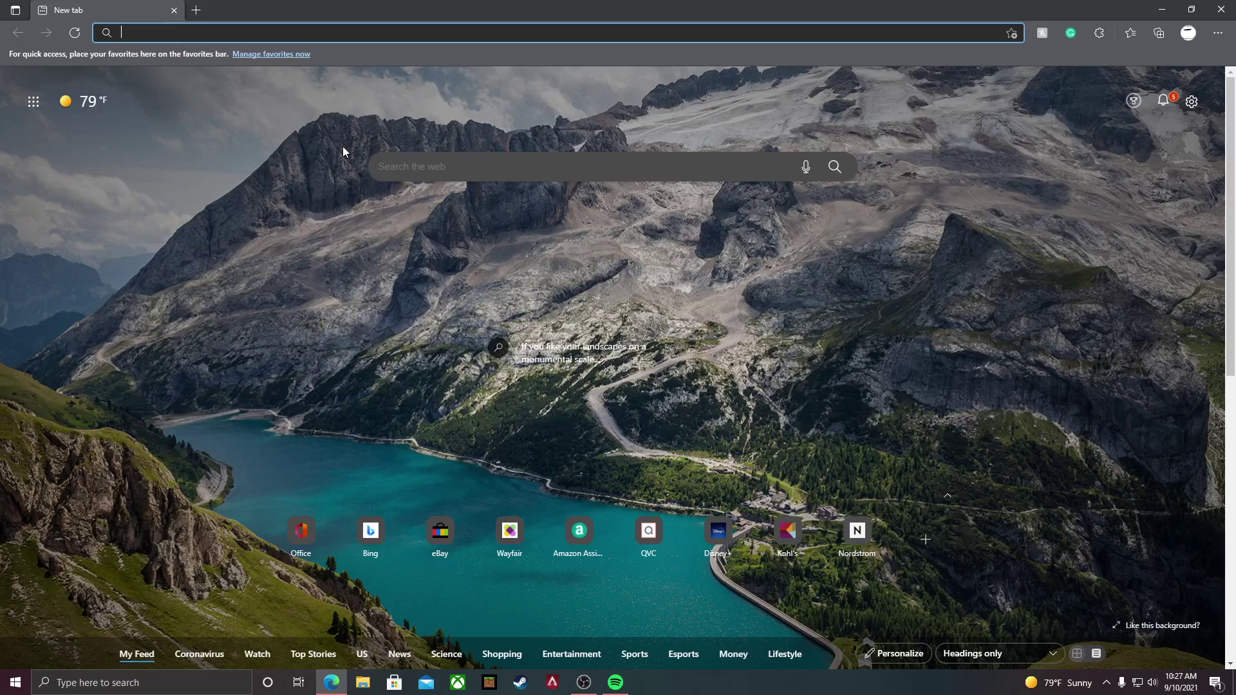
type("Unity Hub")
key("Return")
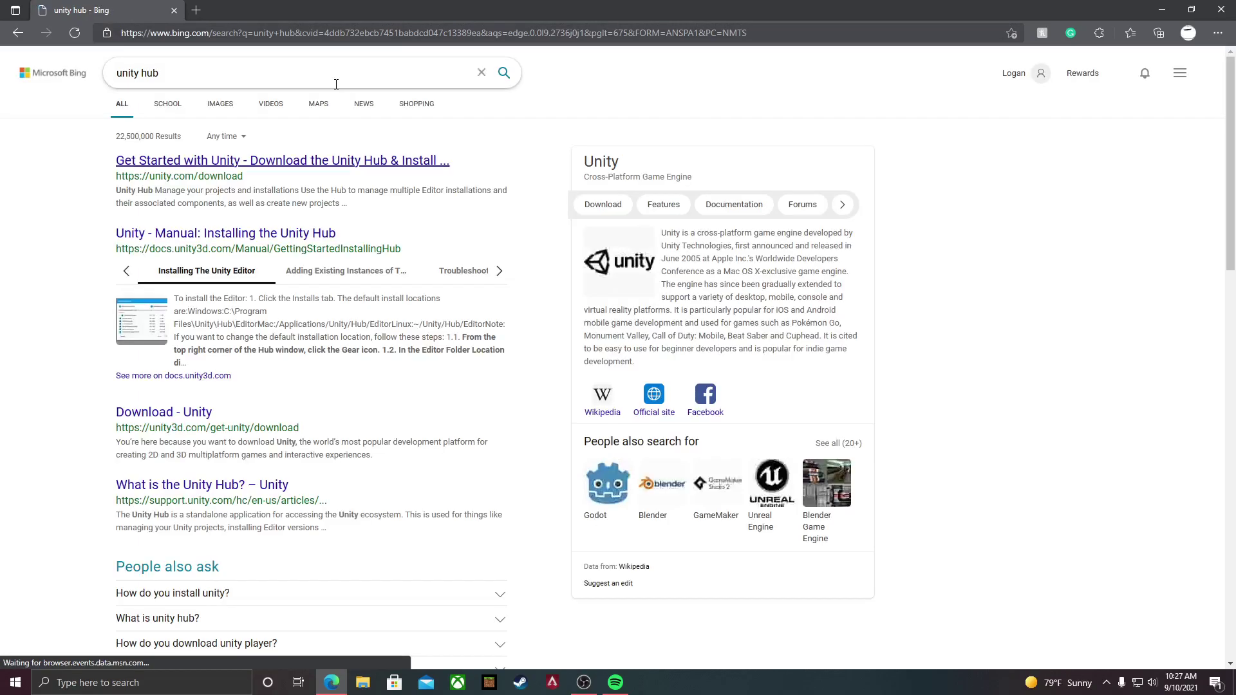
left_click(316, 161)
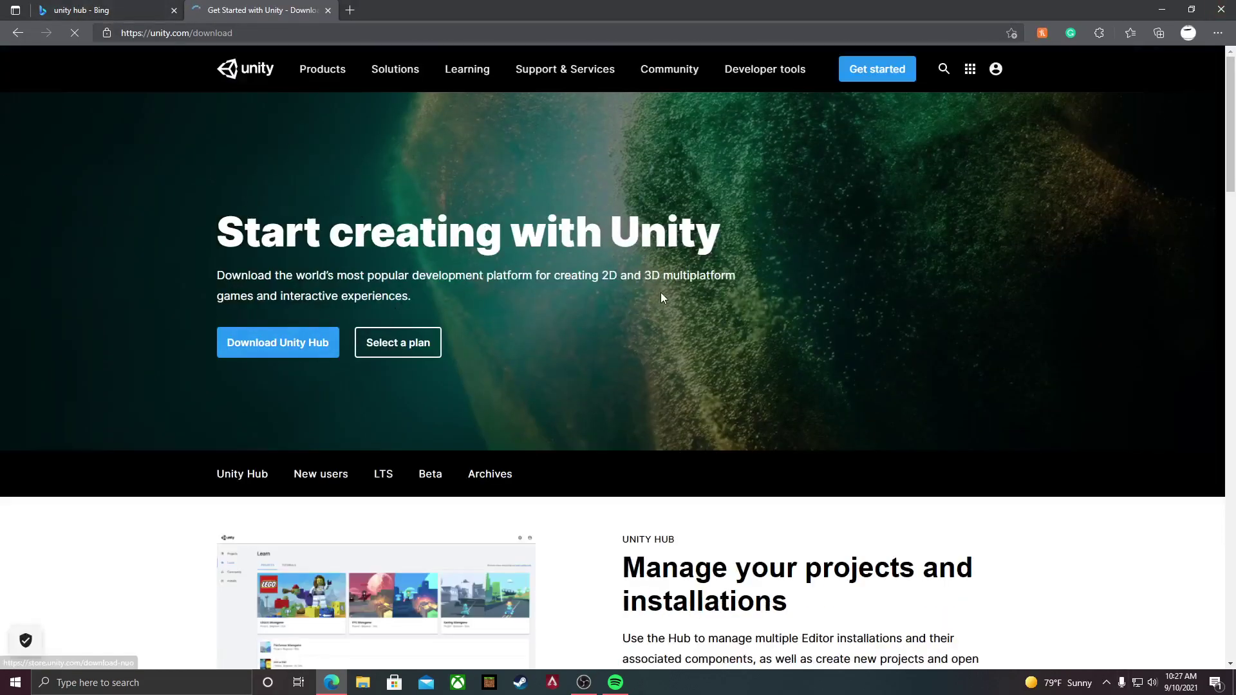
Step: Look through the Unity download page, including its heading and the Unity Hub section
mouse_move(565, 69)
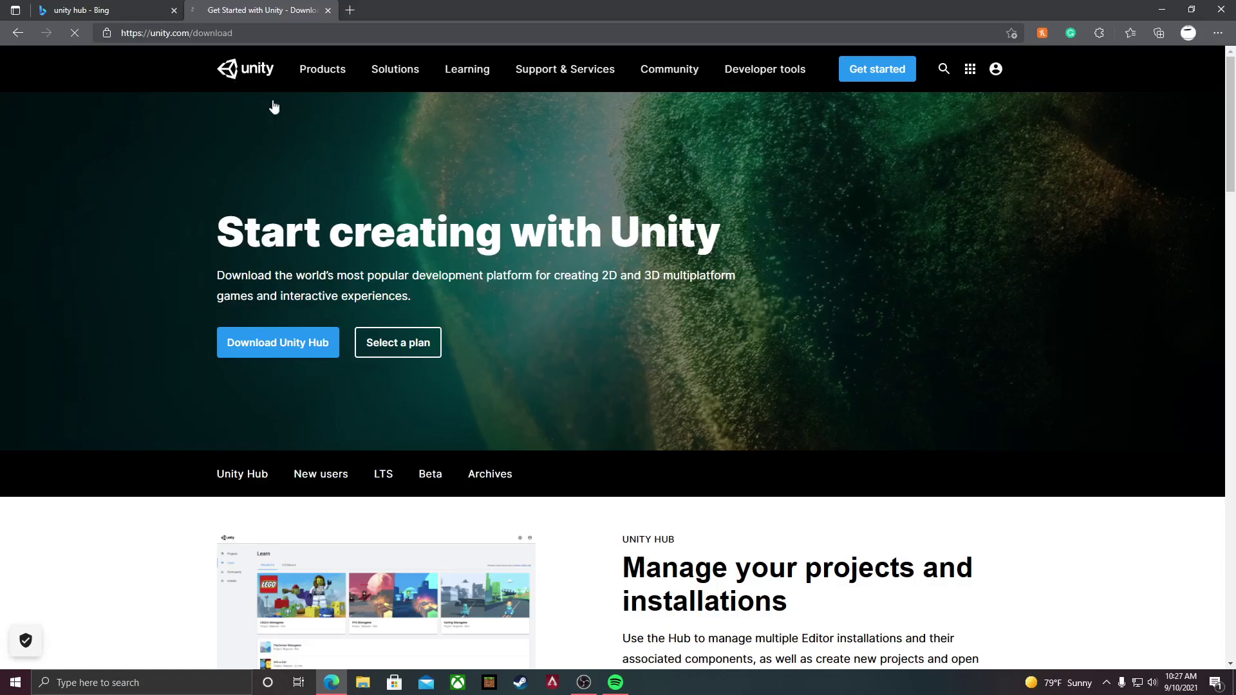
scroll(618, 251, "down", 20)
scroll(634, 267, "up", 7)
scroll(635, 268, "up", 10)
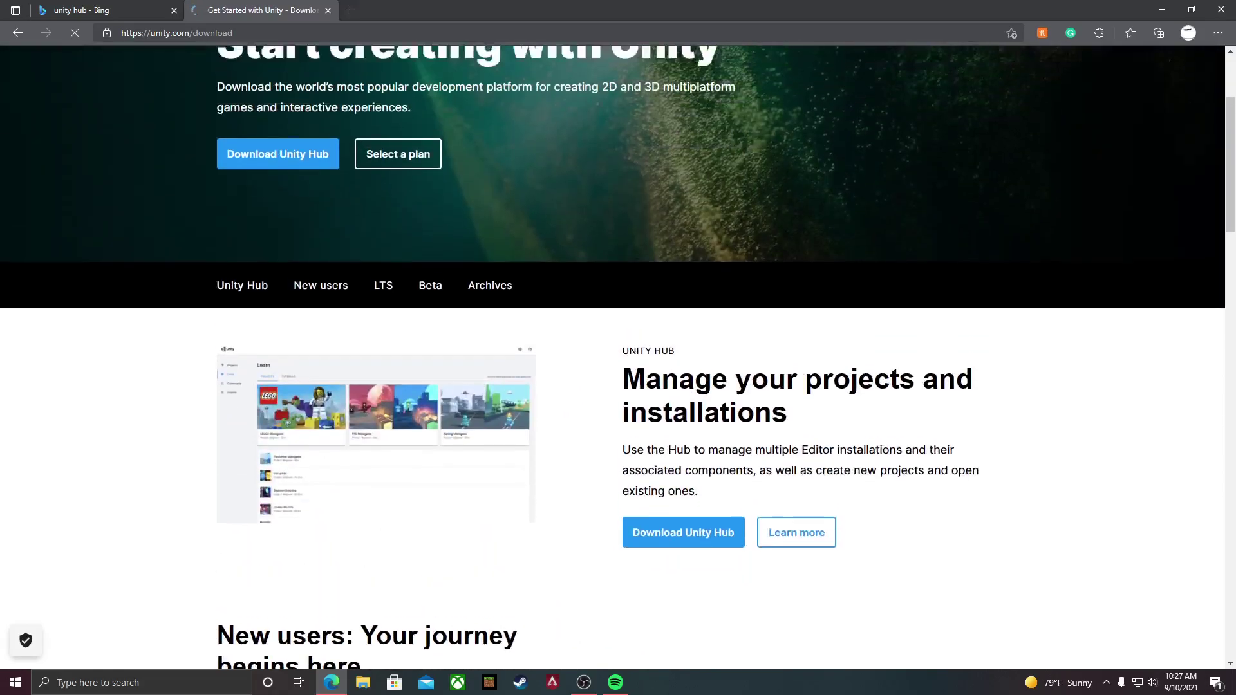
scroll(622, 267, "down", 19)
scroll(623, 267, "down", 6)
scroll(628, 262, "up", 20)
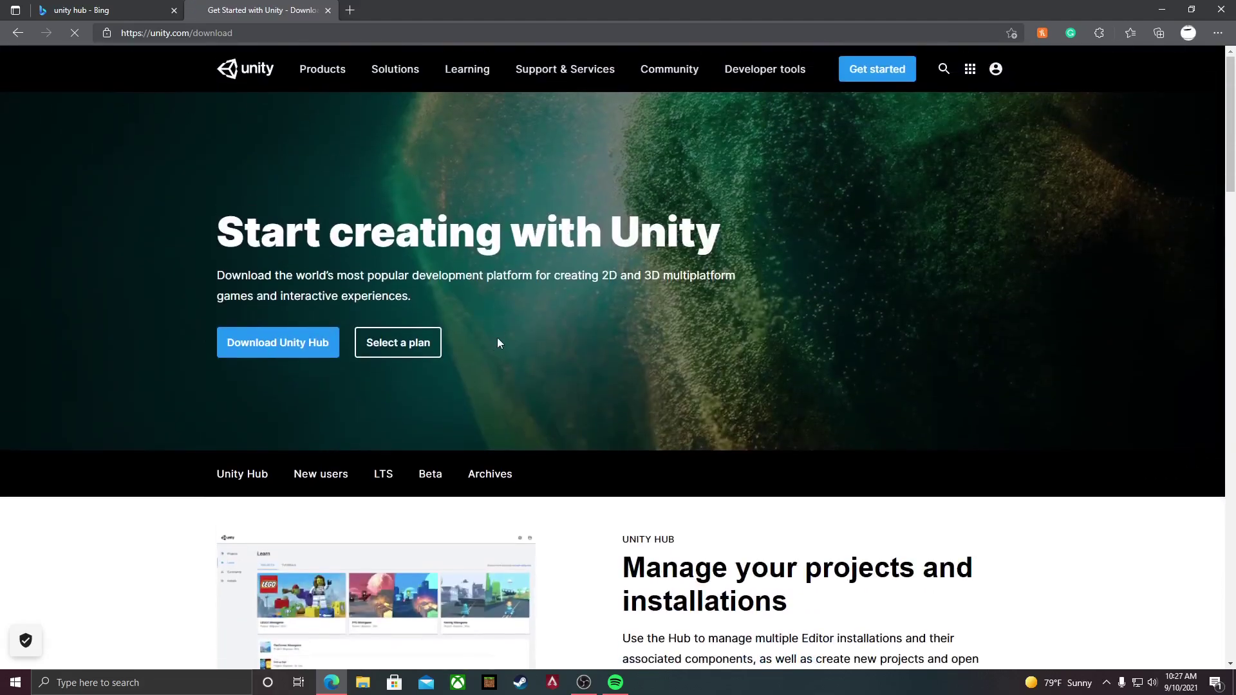
scroll(575, 404, "down", 1)
left_click_drag(218, 154, 816, 152)
left_click(749, 253)
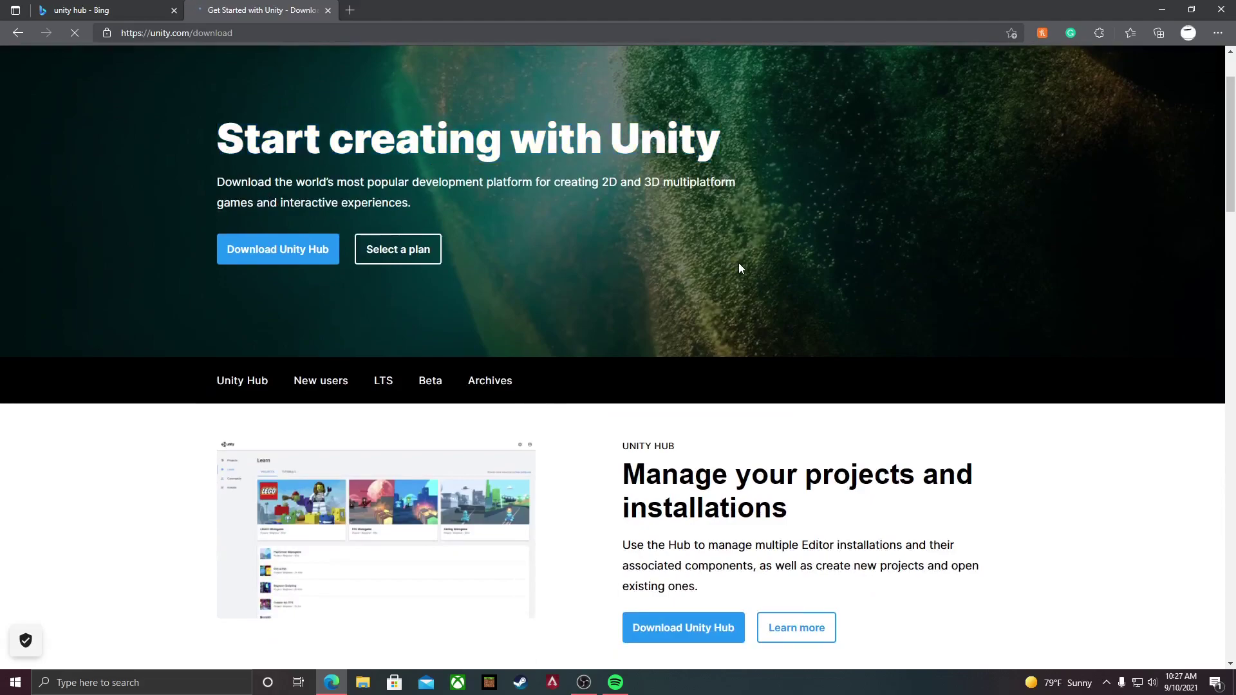
left_click_drag(613, 132, 732, 148)
left_click(739, 158)
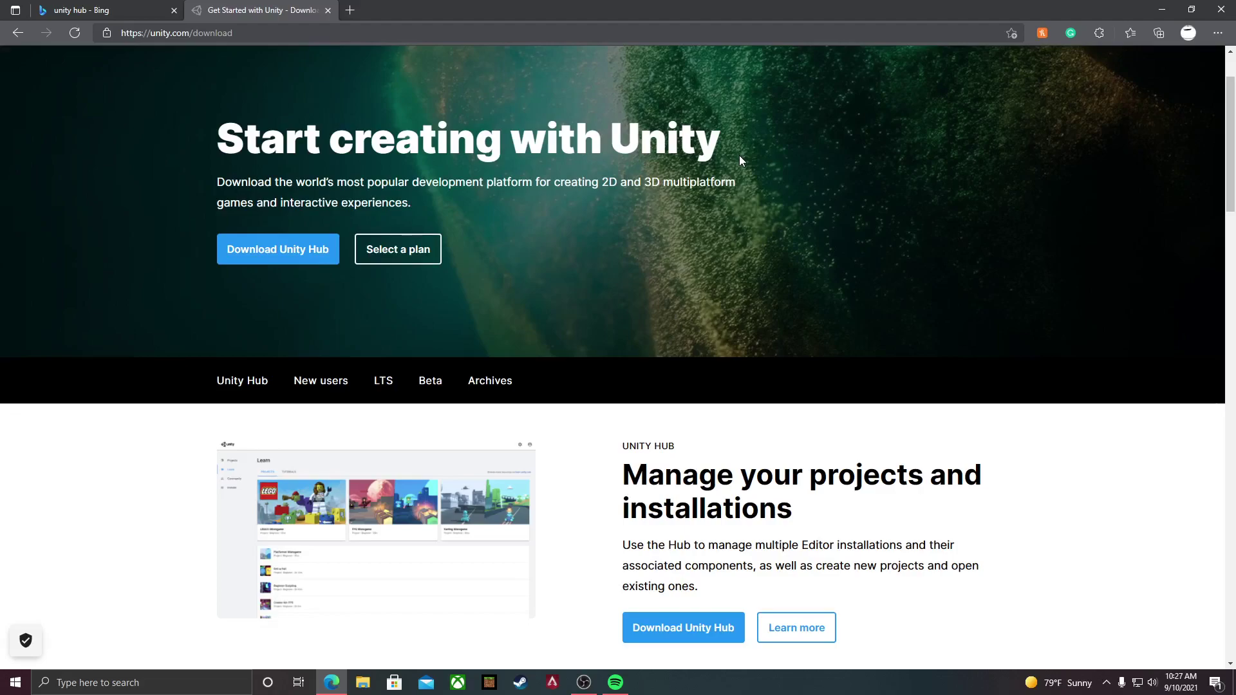
left_click_drag(610, 138, 680, 133)
left_click(796, 159)
Step: Go to the Unity Hub download and look over the options for first-time and returning users
left_click(304, 254)
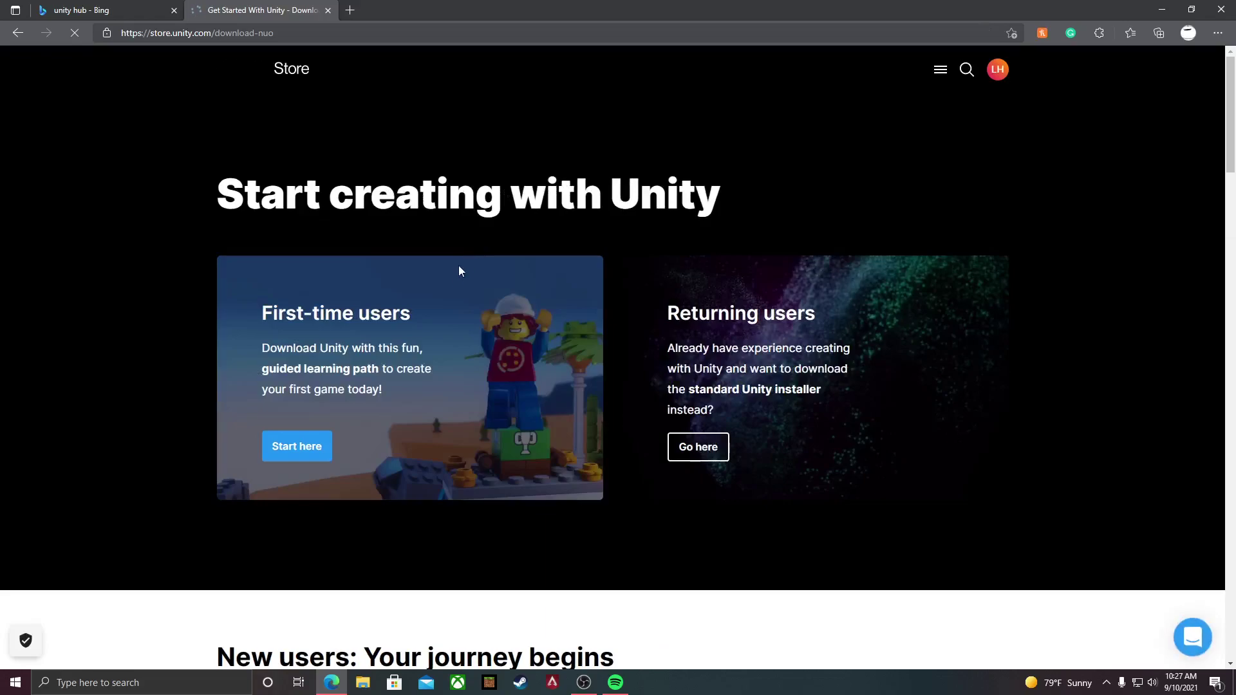
scroll(623, 241, "down", 5)
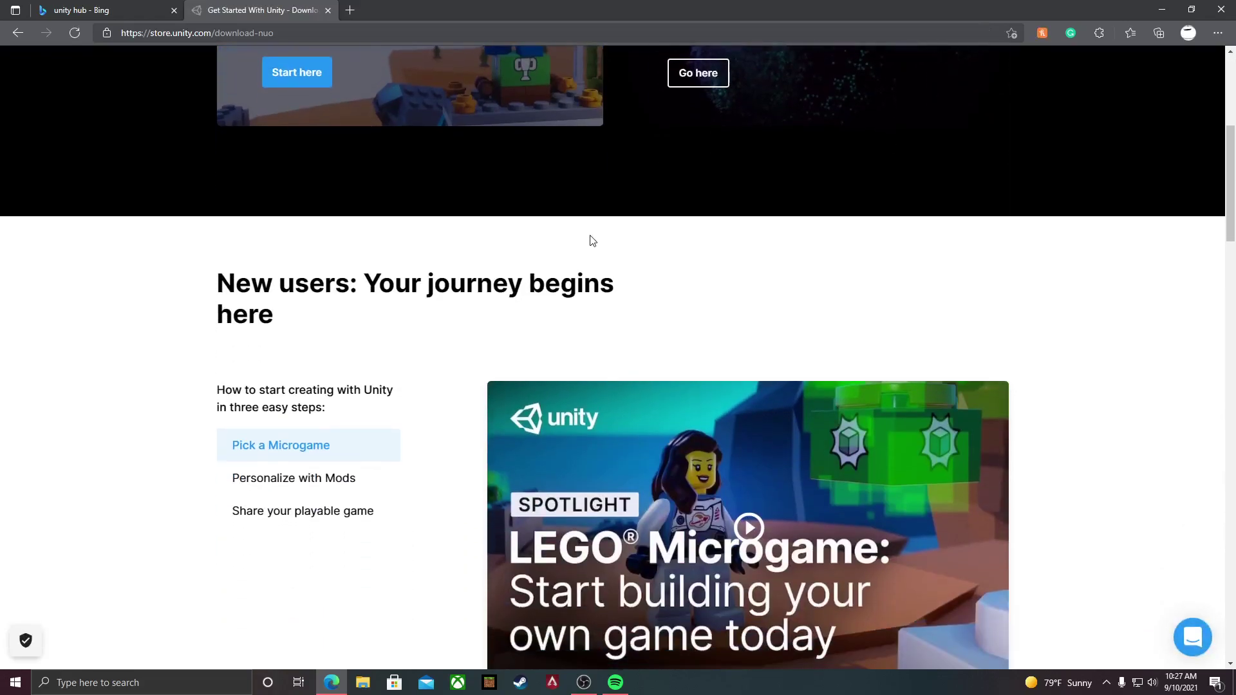
scroll(457, 408, "down", 4)
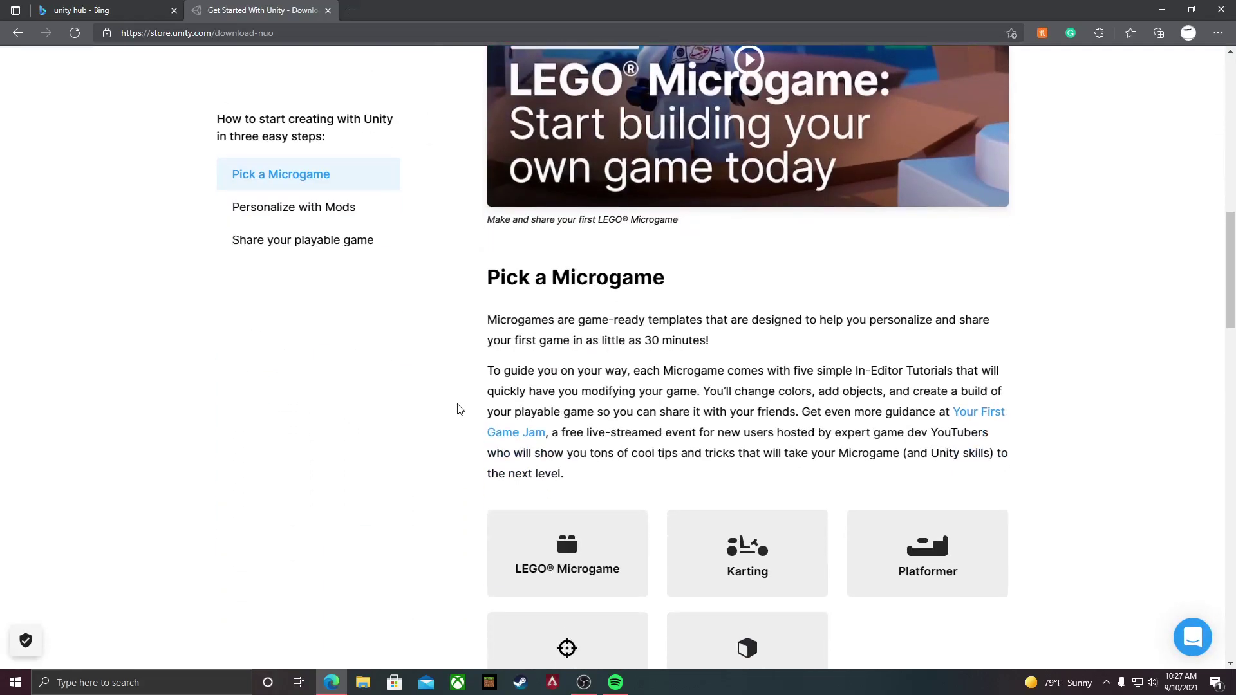
scroll(457, 406, "down", 4)
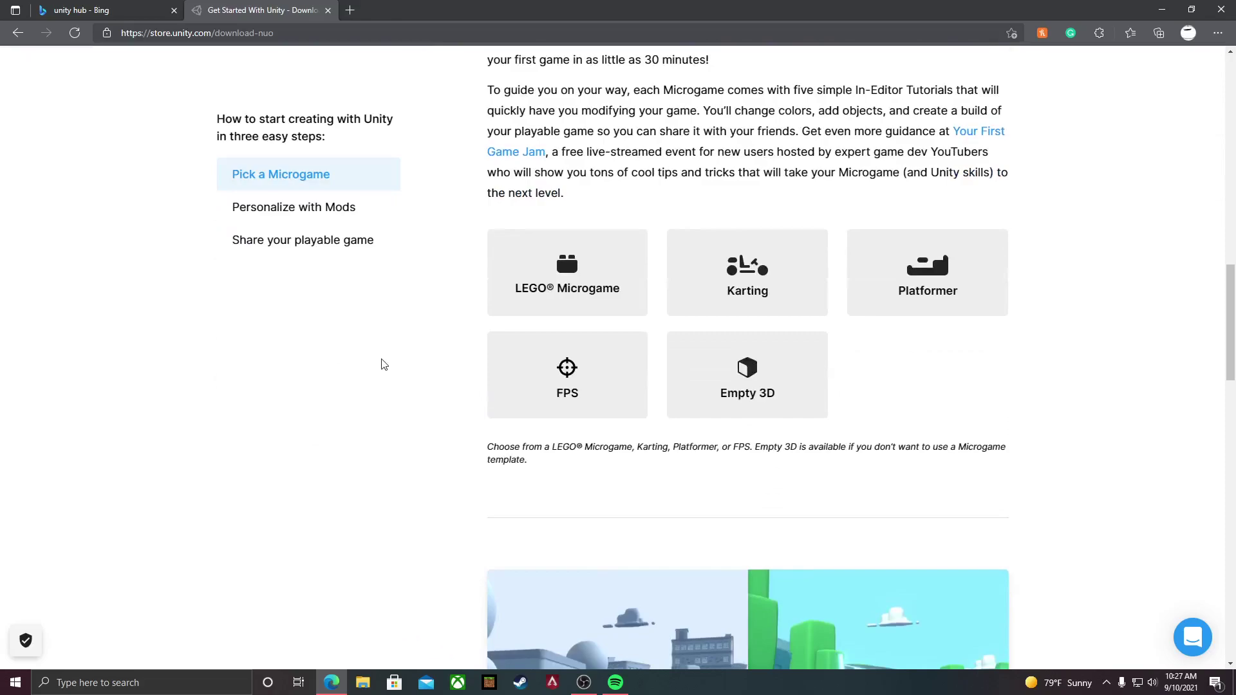
scroll(758, 406, "down", 9)
scroll(752, 408, "down", 11)
scroll(655, 329, "up", 20)
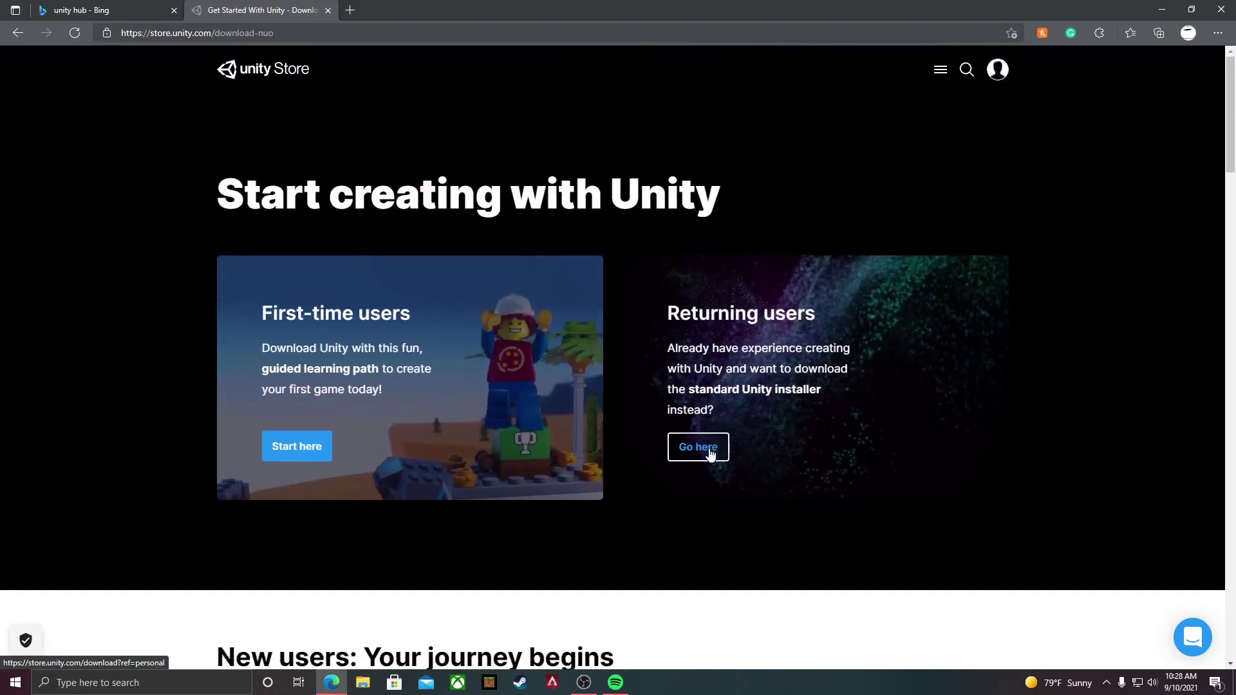
Step: Choose the standard Unity installer for returning users and accept the Unity Personal terms
left_click(708, 448)
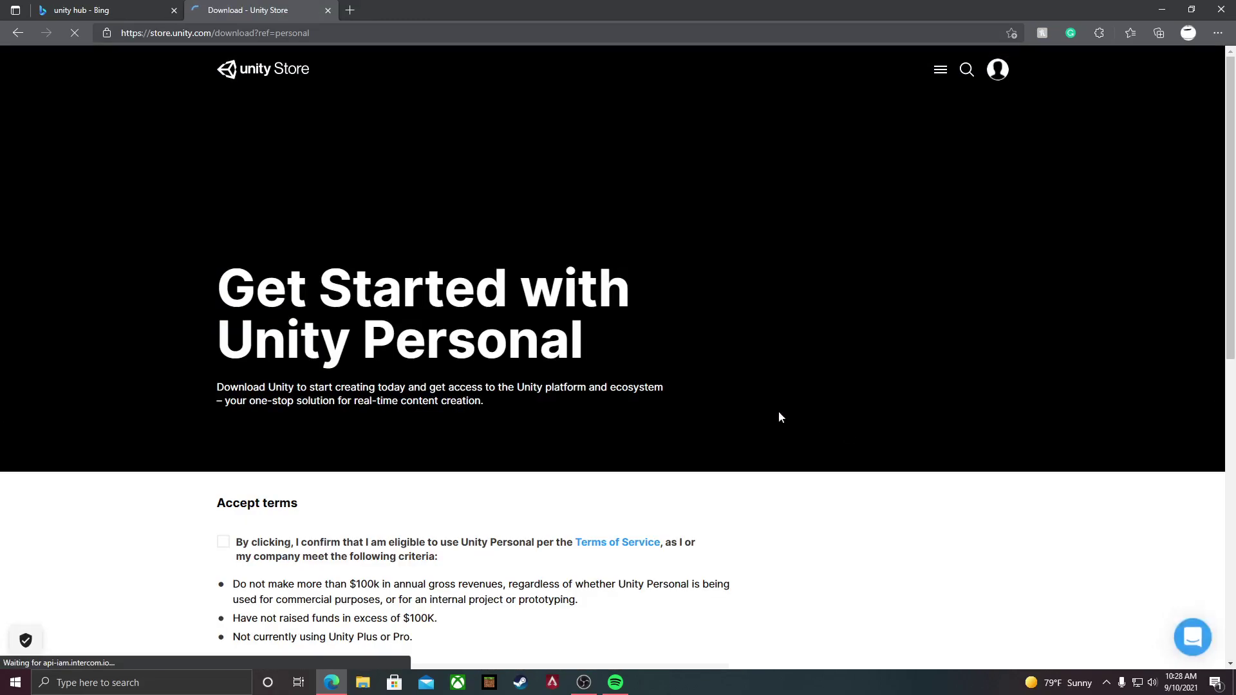
scroll(538, 361, "down", 5)
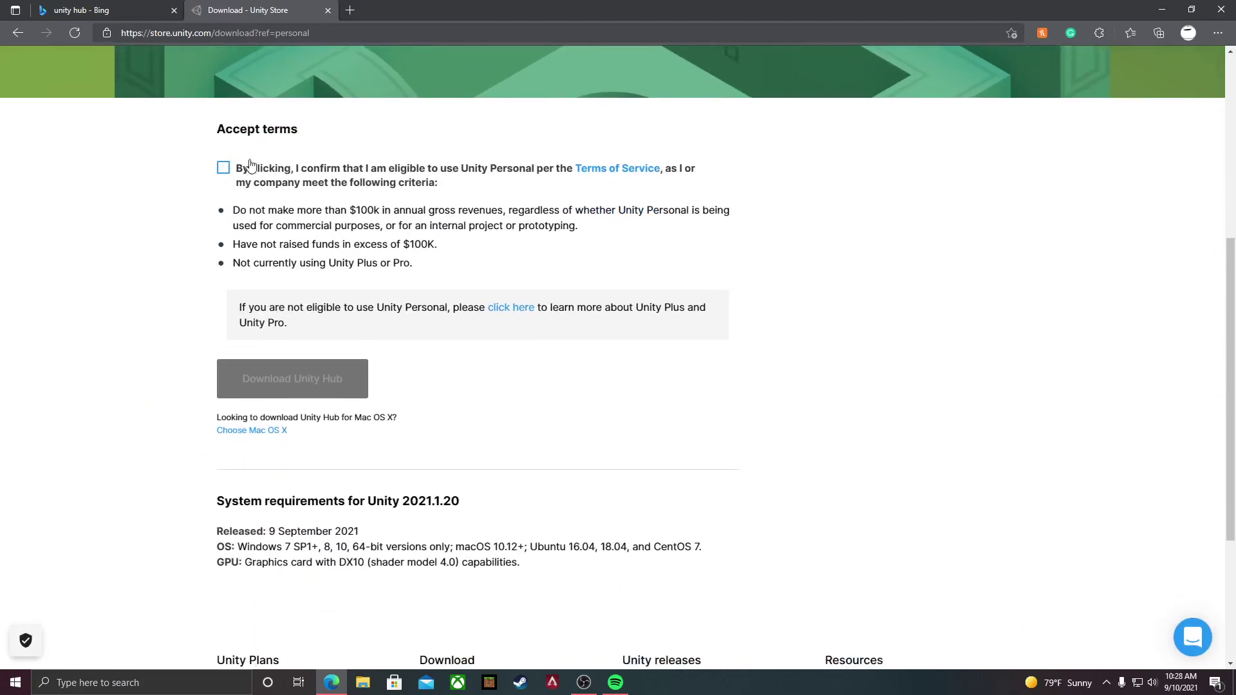
left_click(224, 168)
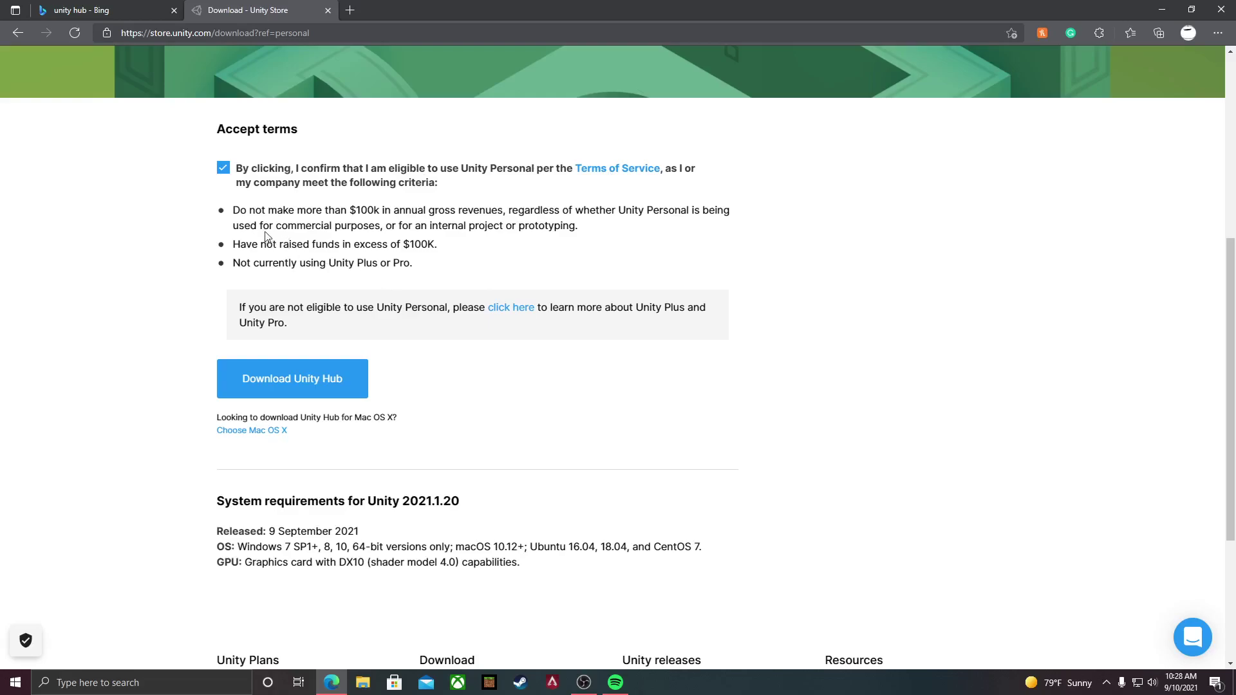
Step: Read the Unity Personal eligibility criteria on annual revenue, raised funds and Plus or Pro use
left_click_drag(233, 210, 469, 265)
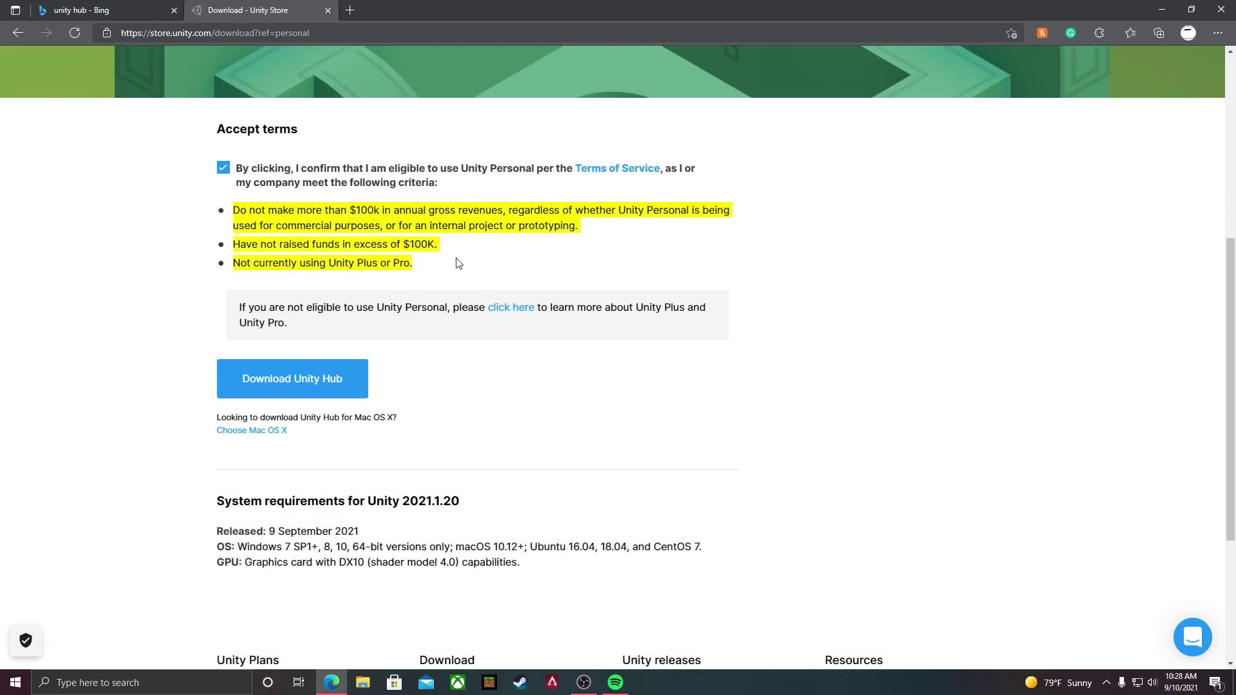
left_click(522, 260)
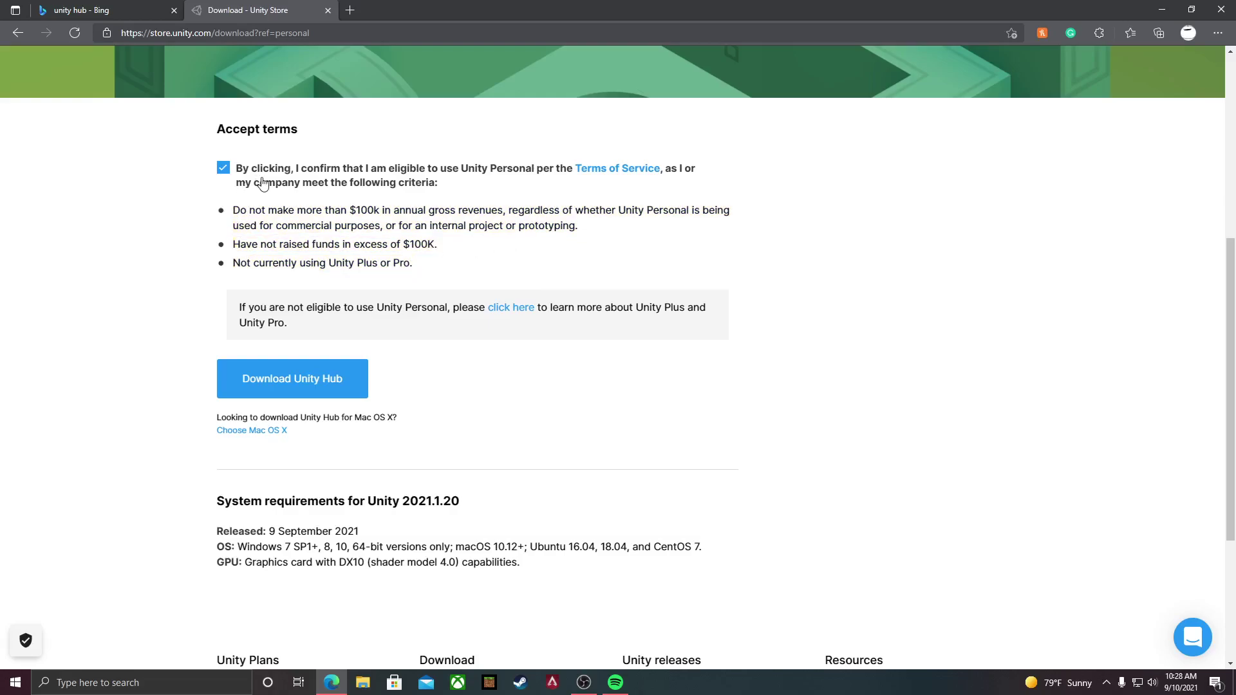
left_click_drag(351, 209, 385, 210)
left_click(449, 220)
left_click_drag(233, 211, 594, 238)
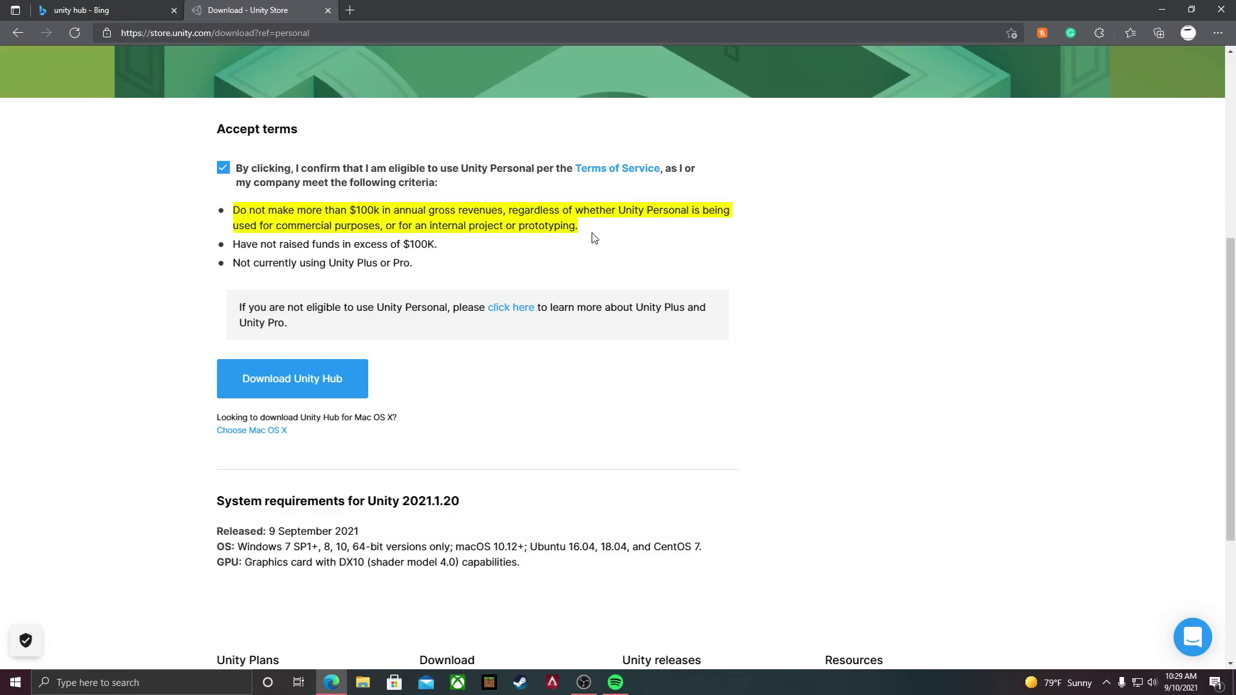
left_click(660, 210)
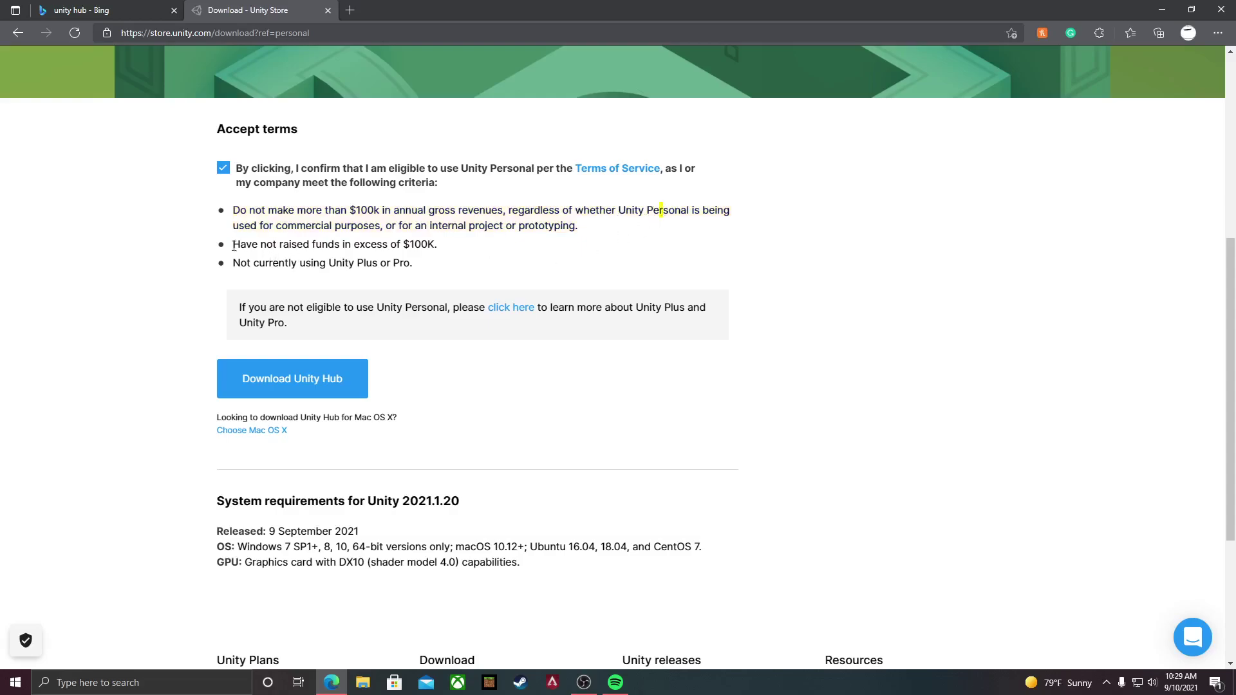
left_click_drag(229, 248, 255, 245)
left_click(571, 279)
left_click_drag(349, 211, 382, 210)
left_click(539, 292)
scroll(395, 408, "down", 4)
scroll(433, 359, "up", 3)
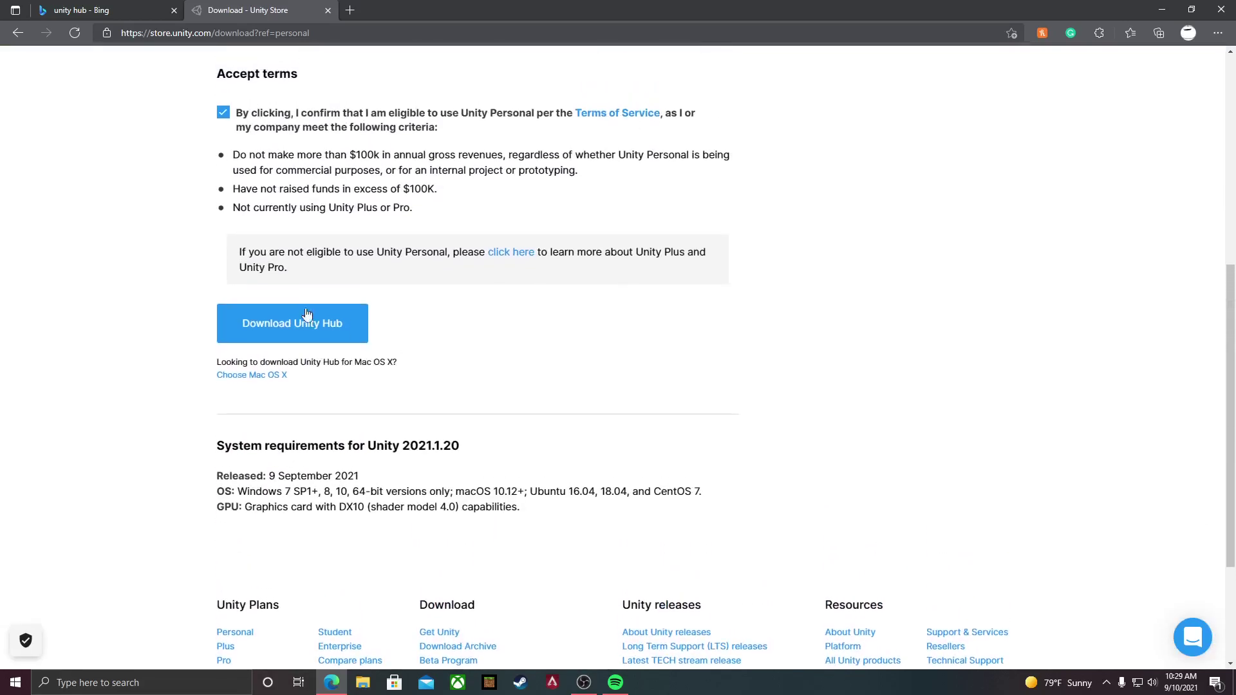
left_click_drag(349, 157, 583, 175)
left_click(389, 160)
left_click(584, 220)
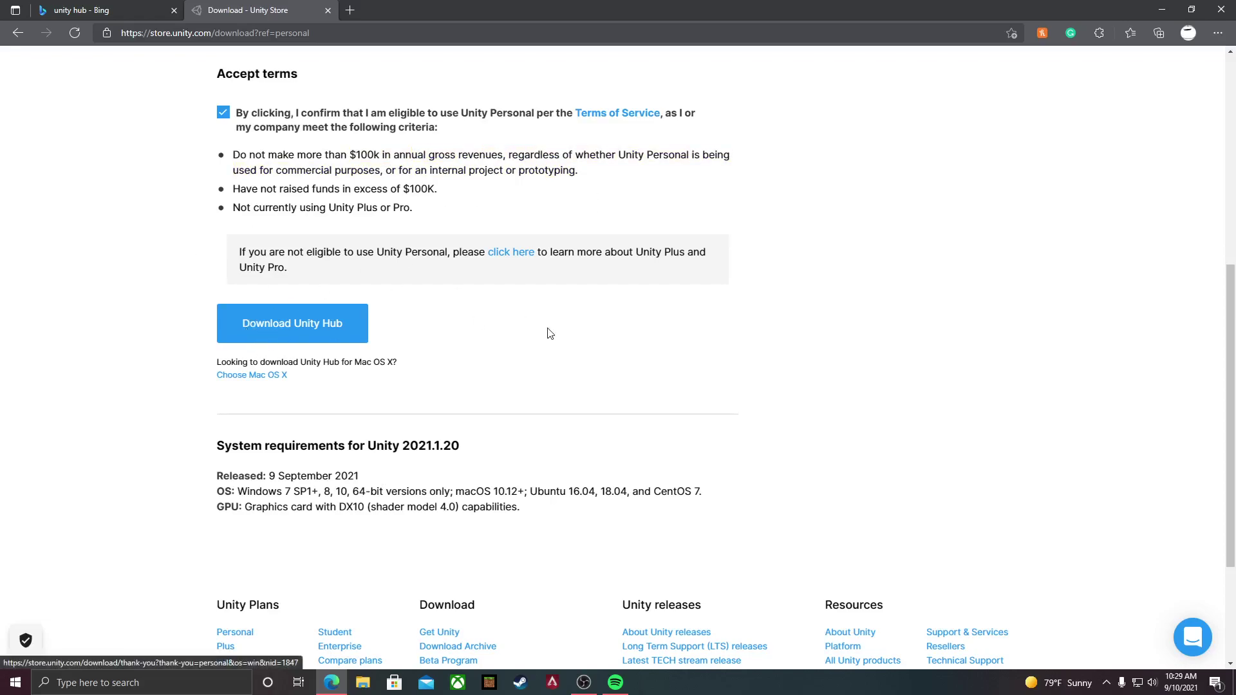
Step: Download Unity Hub and run its installer up to the install location page, accepting the license agreement
left_click(253, 323)
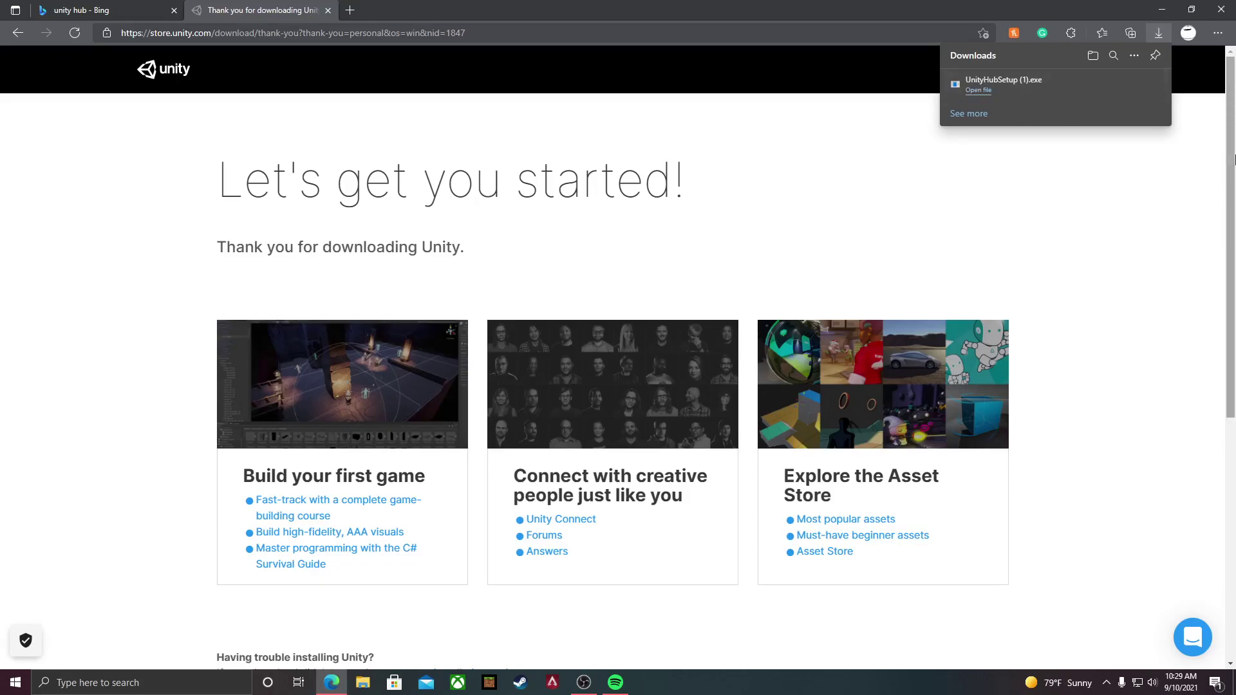
left_click(977, 91)
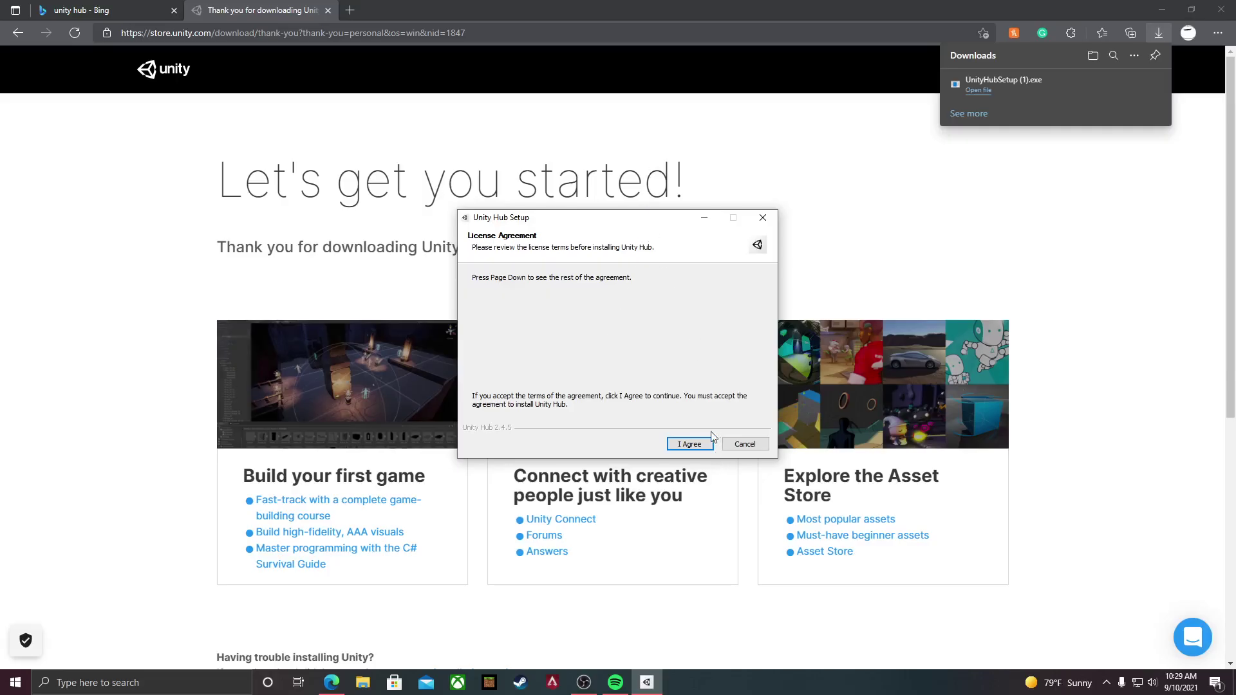
left_click(692, 443)
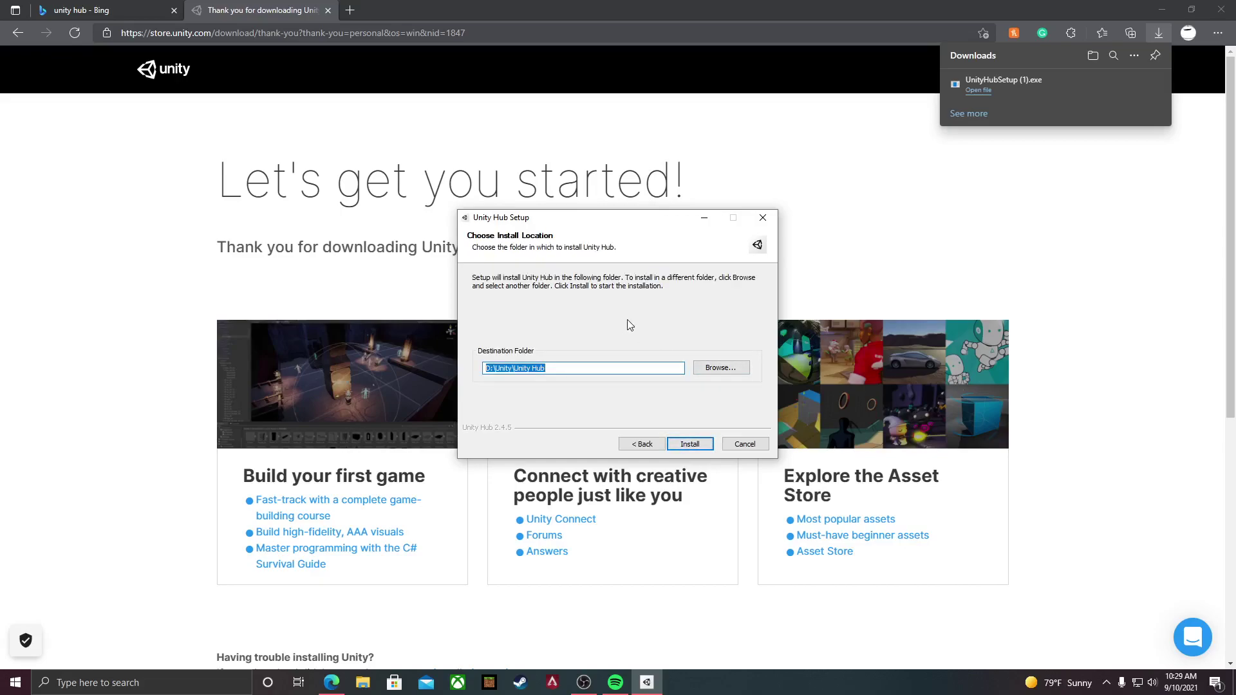
left_click(1166, 154)
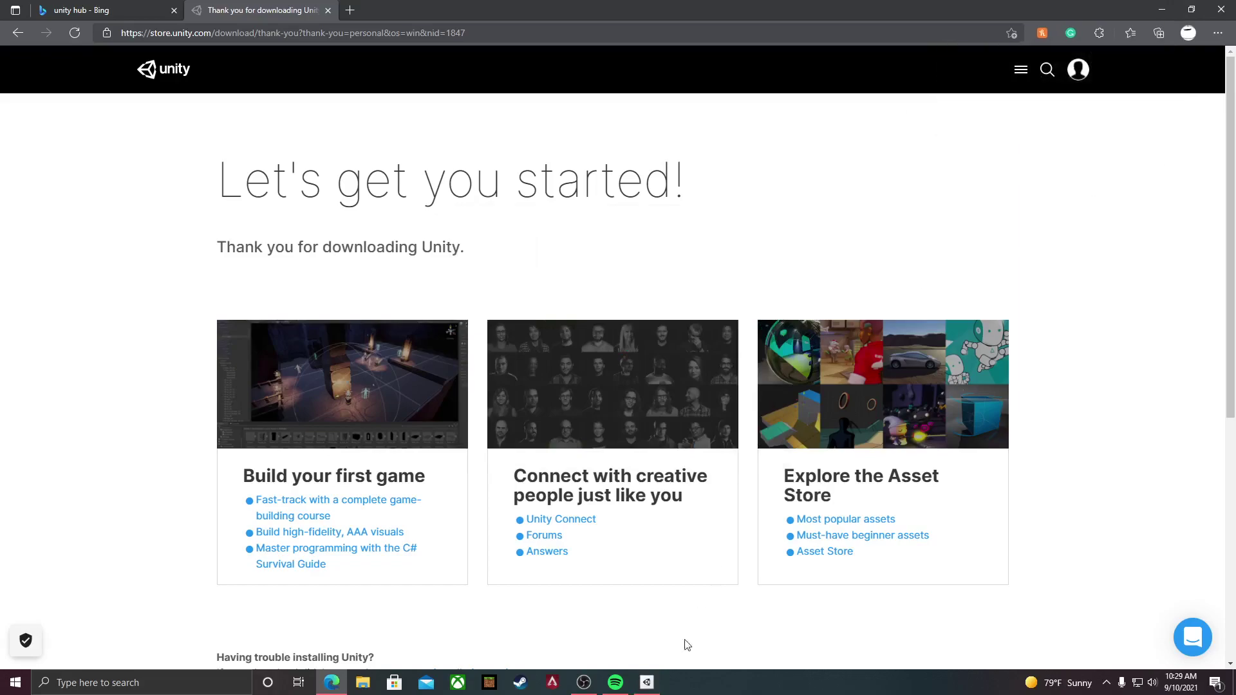
left_click(647, 682)
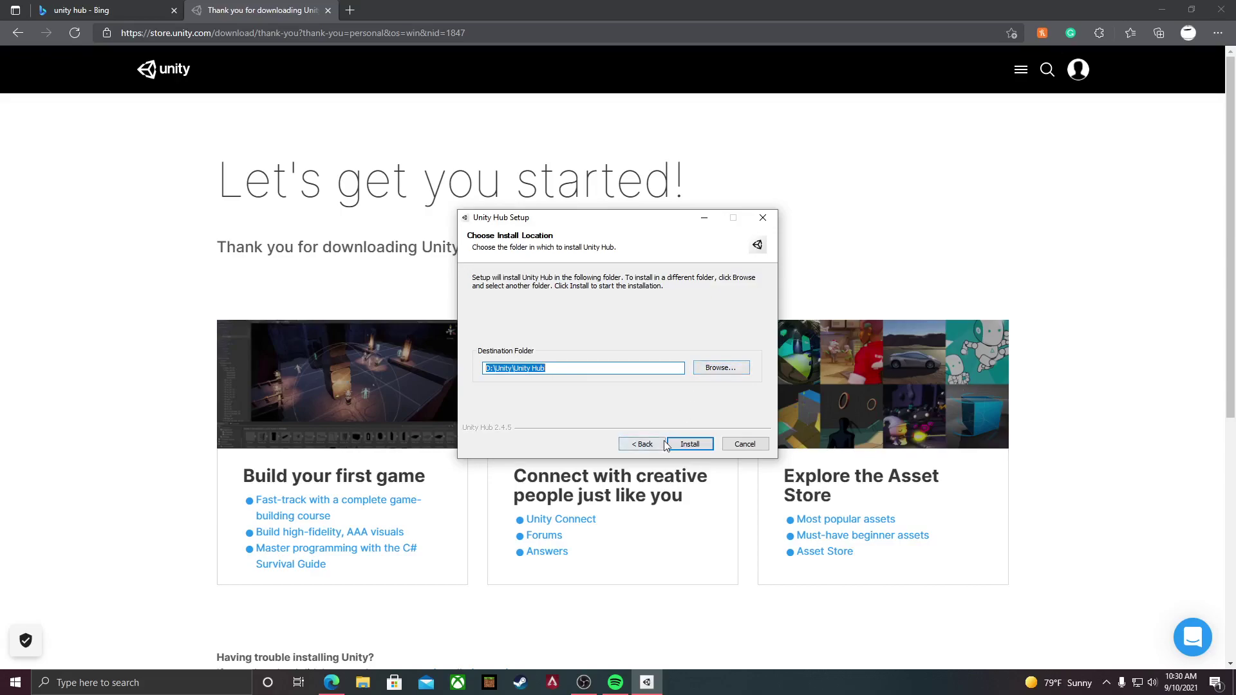
Step: Browse the drives under This PC for a folder in which to install Unity Hub
left_click(741, 370)
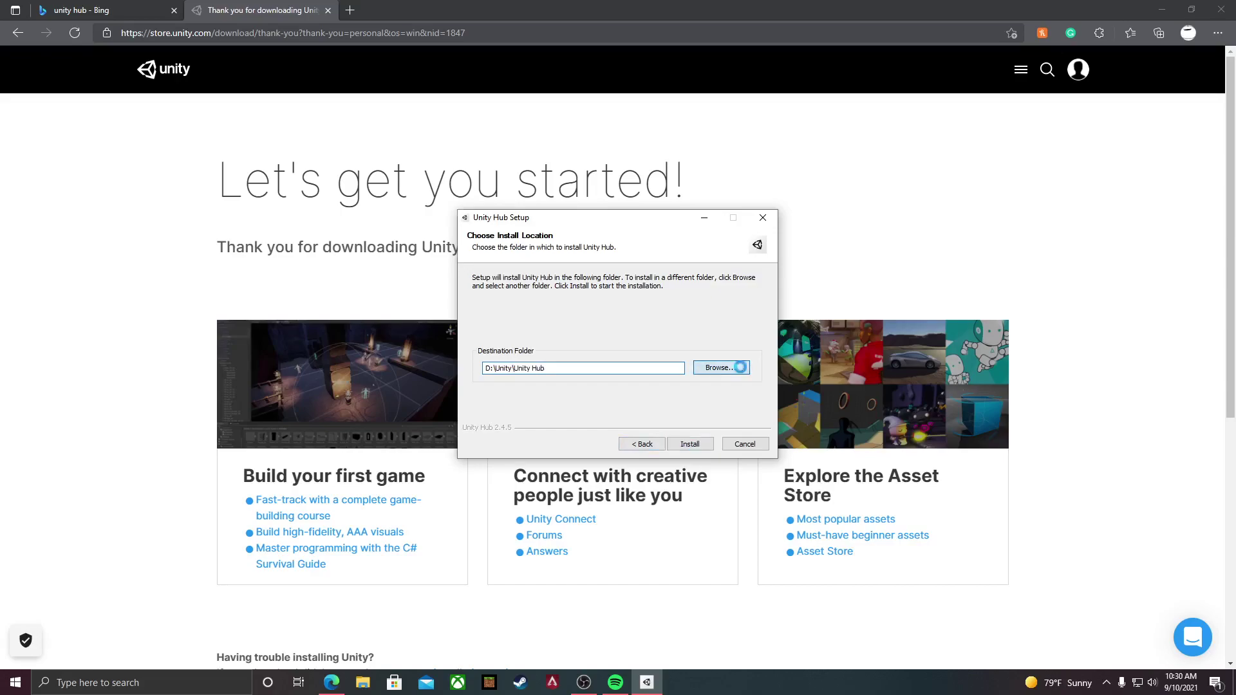
left_click(592, 305)
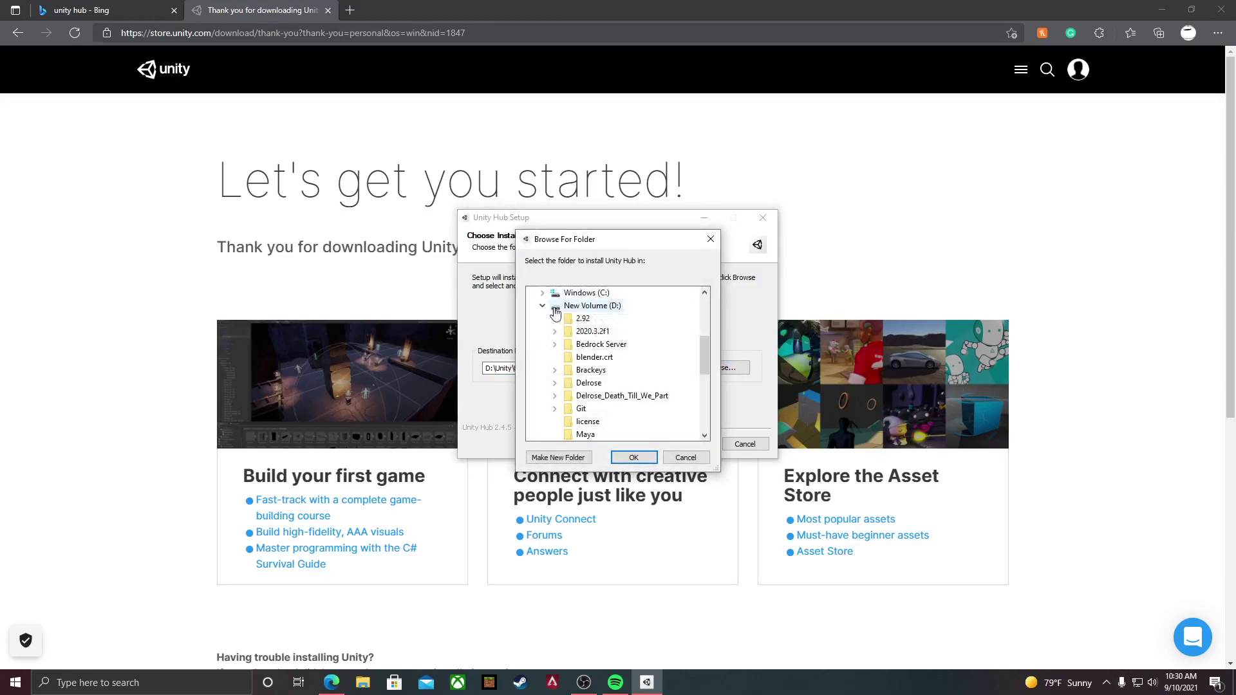
left_click(542, 306)
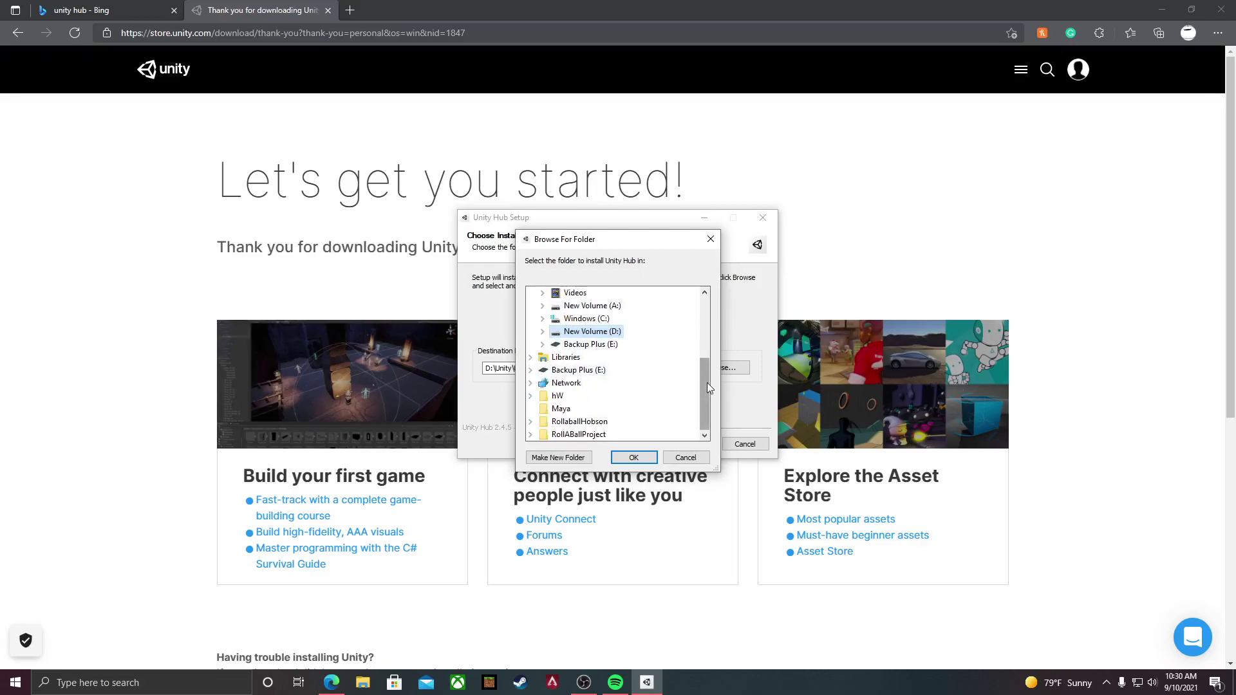
left_click_drag(707, 383, 702, 320)
left_click(531, 306)
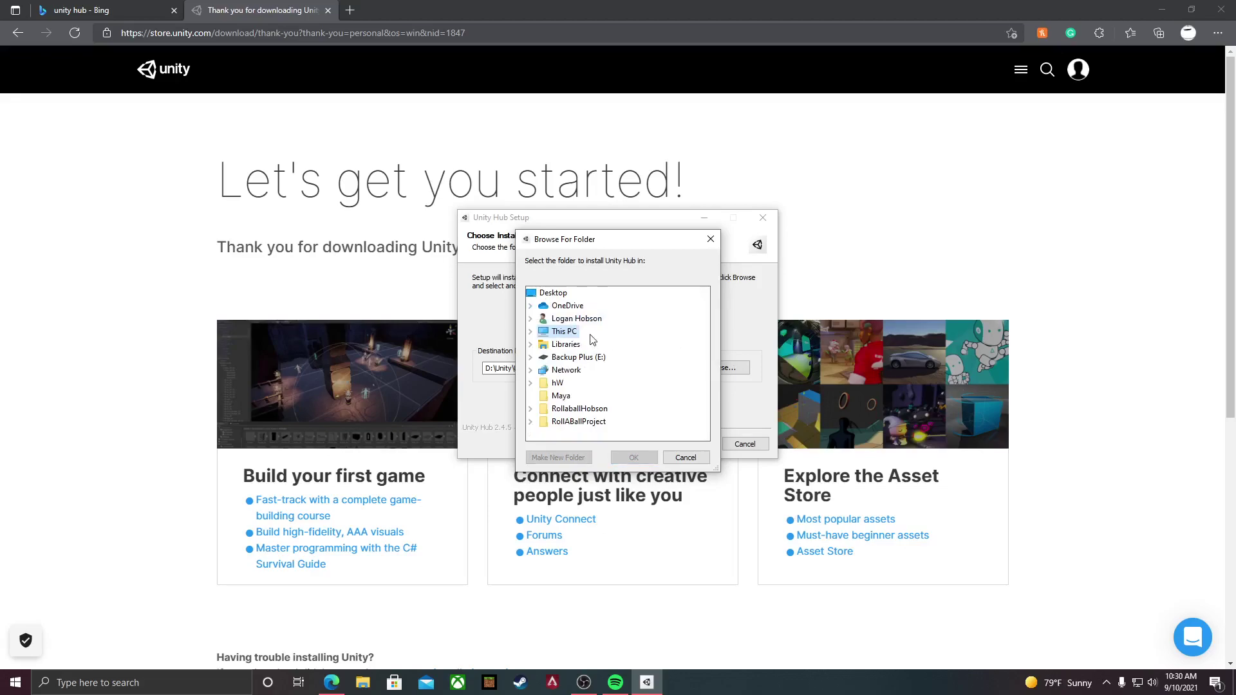
left_click(530, 332)
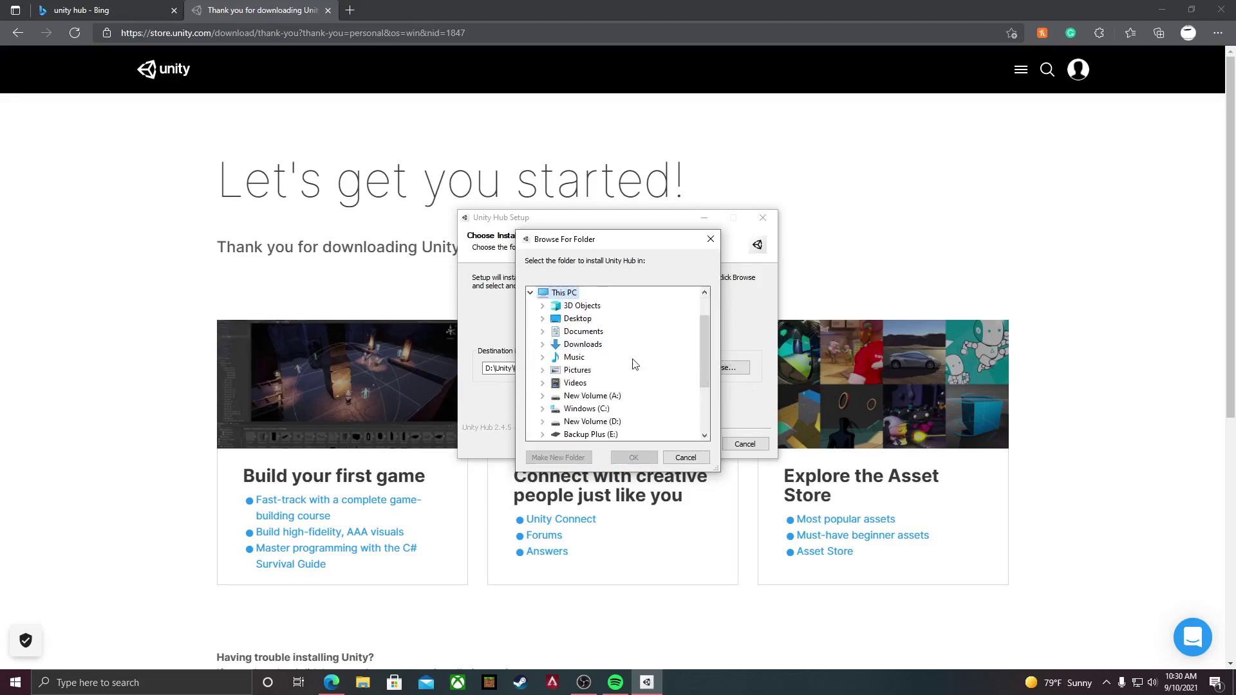
scroll(631, 361, "down", 2)
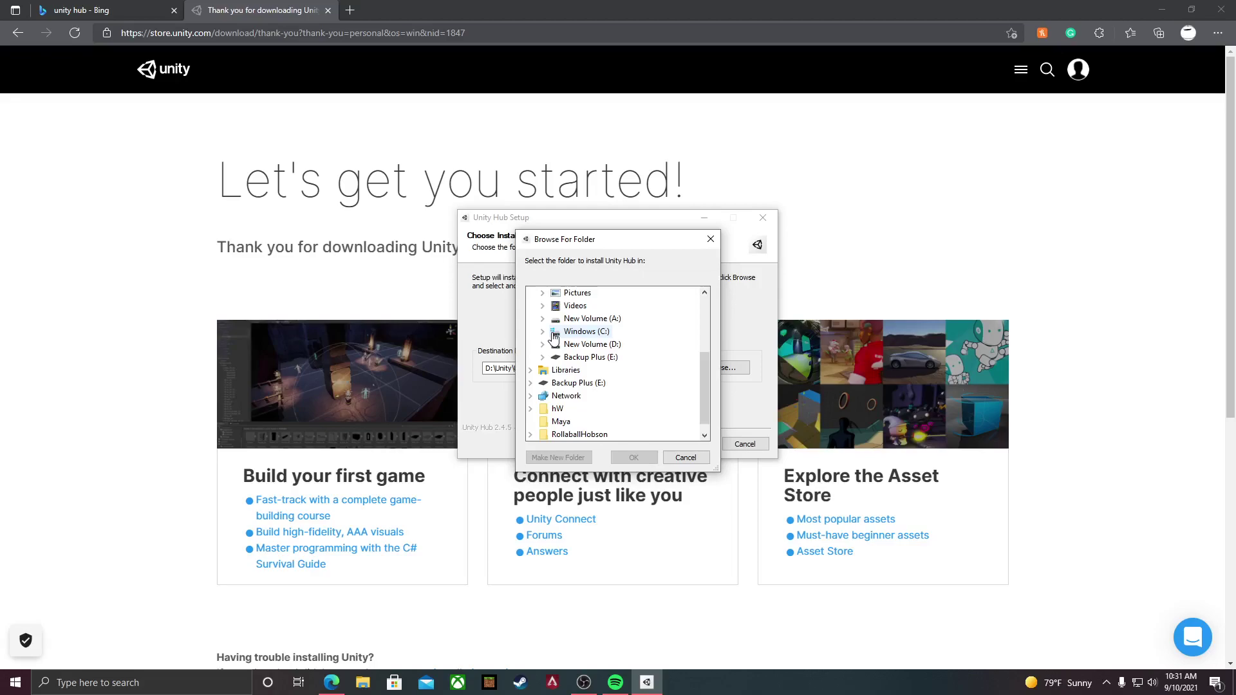
left_click(15, 682)
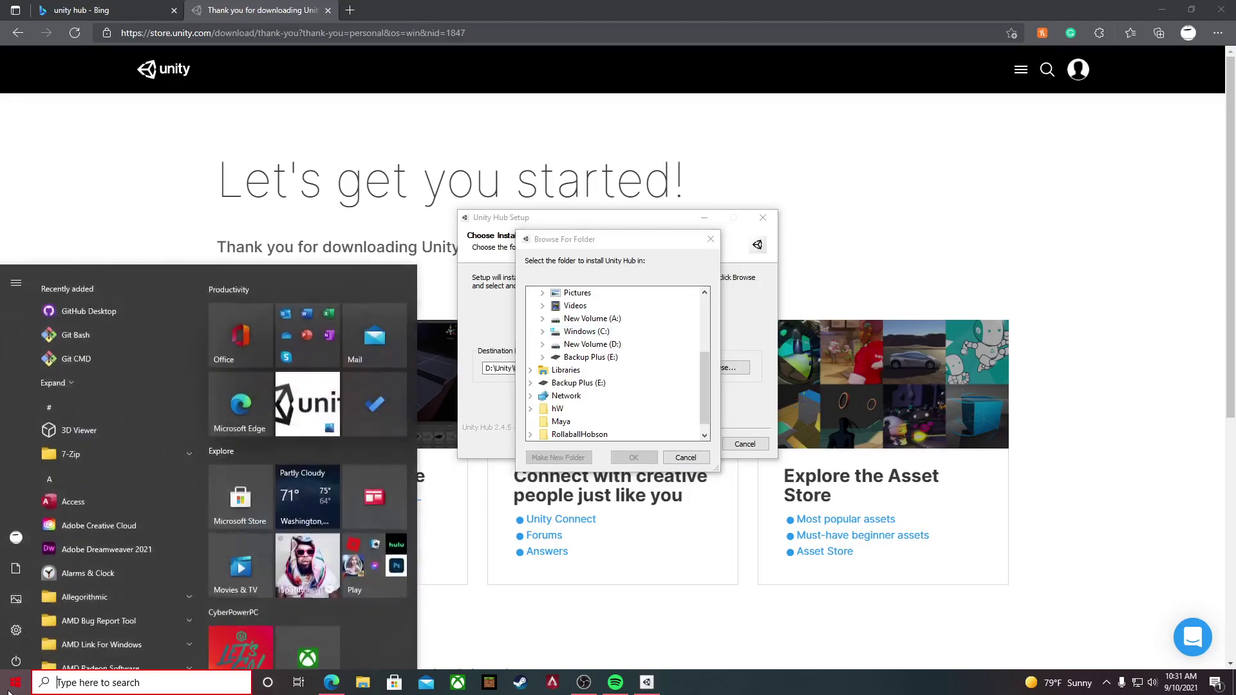
left_click(741, 640)
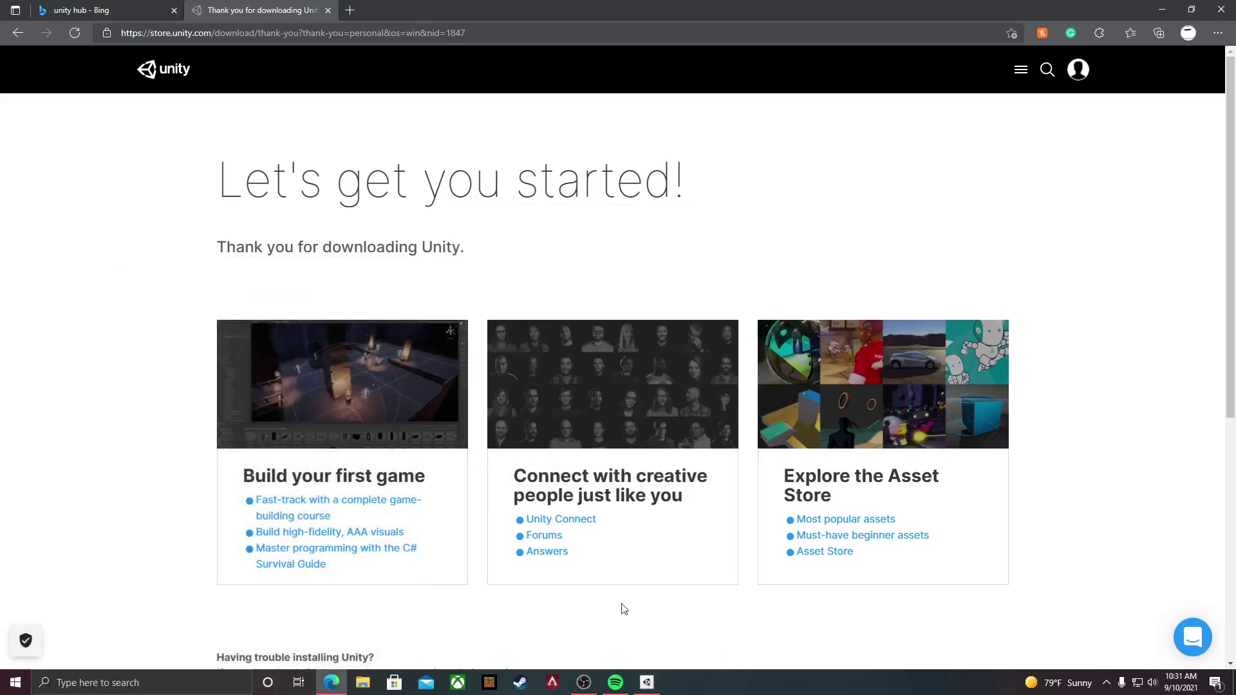
Step: Dismiss the install folder selection and cancel the Unity Hub setup
left_click(646, 682)
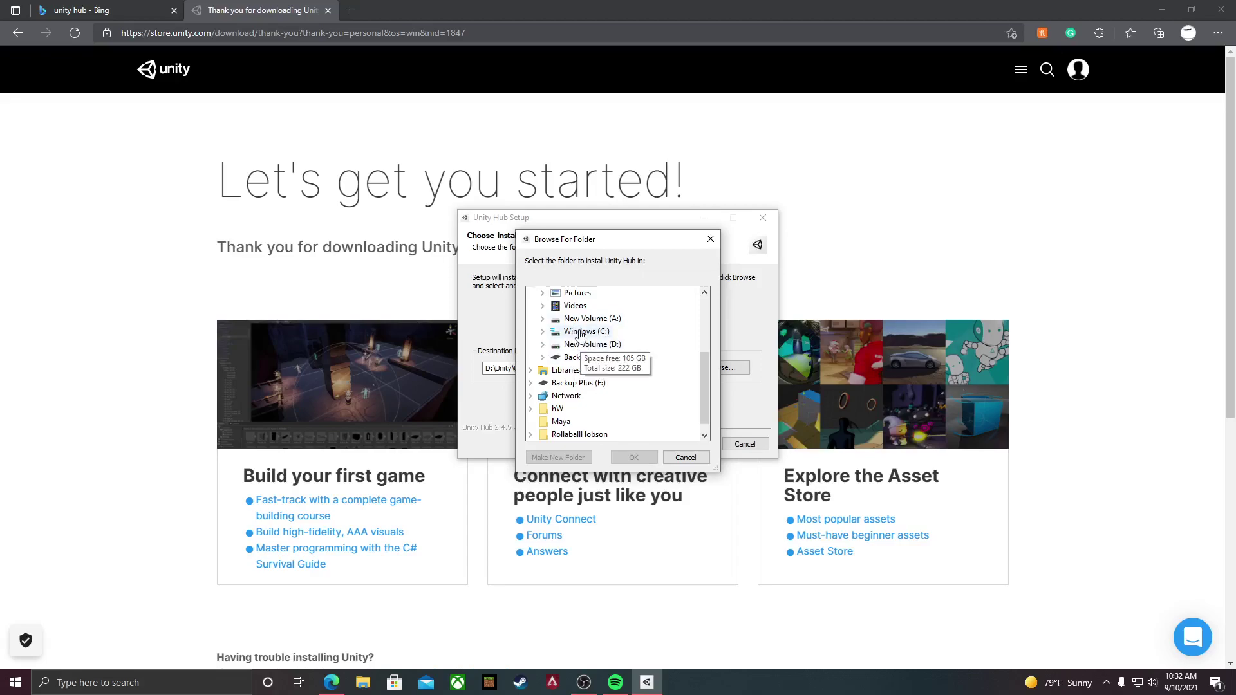
left_click(592, 345)
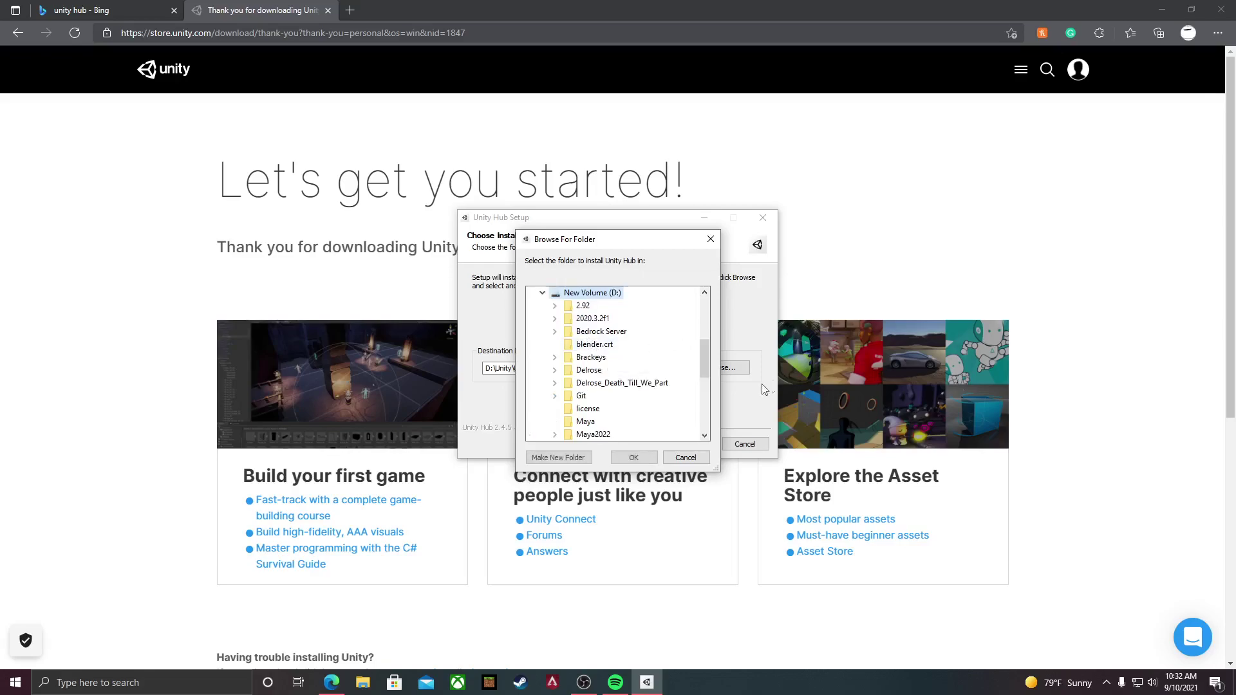
left_click(685, 457)
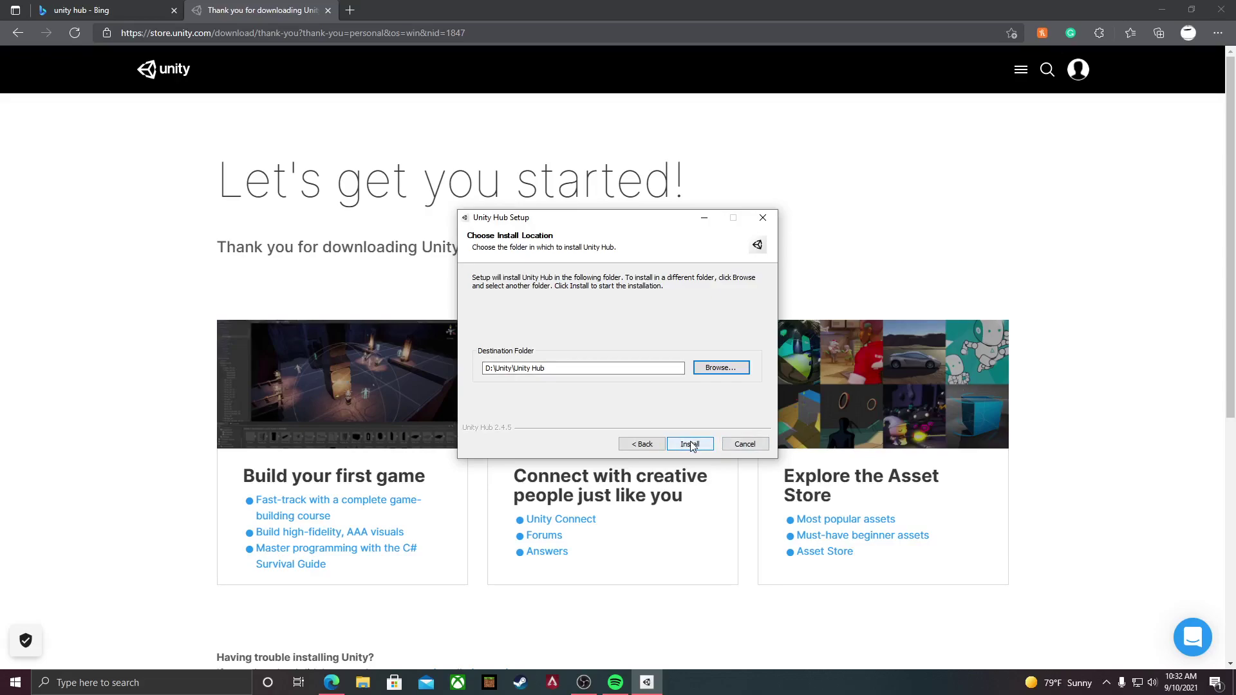
left_click(745, 444)
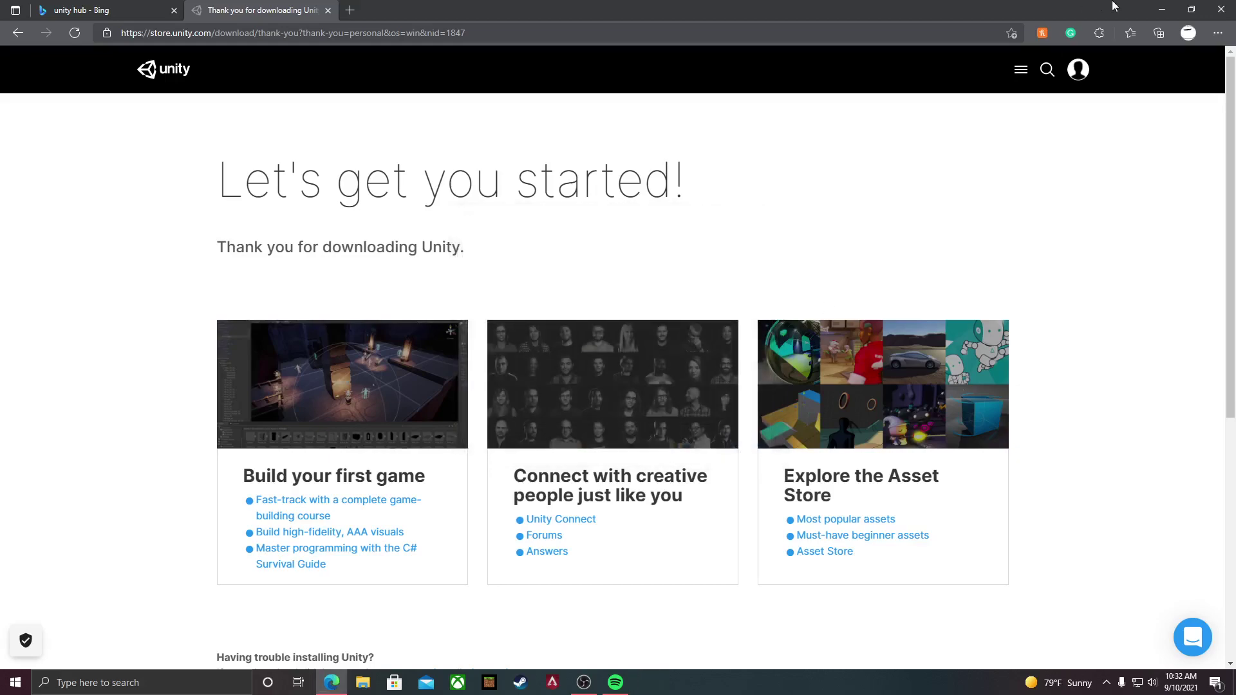
Step: Minimize the browser and launch the already installed Unity Hub from the desktop
left_click(1170, 7)
left_click_drag(772, 166, 594, 407)
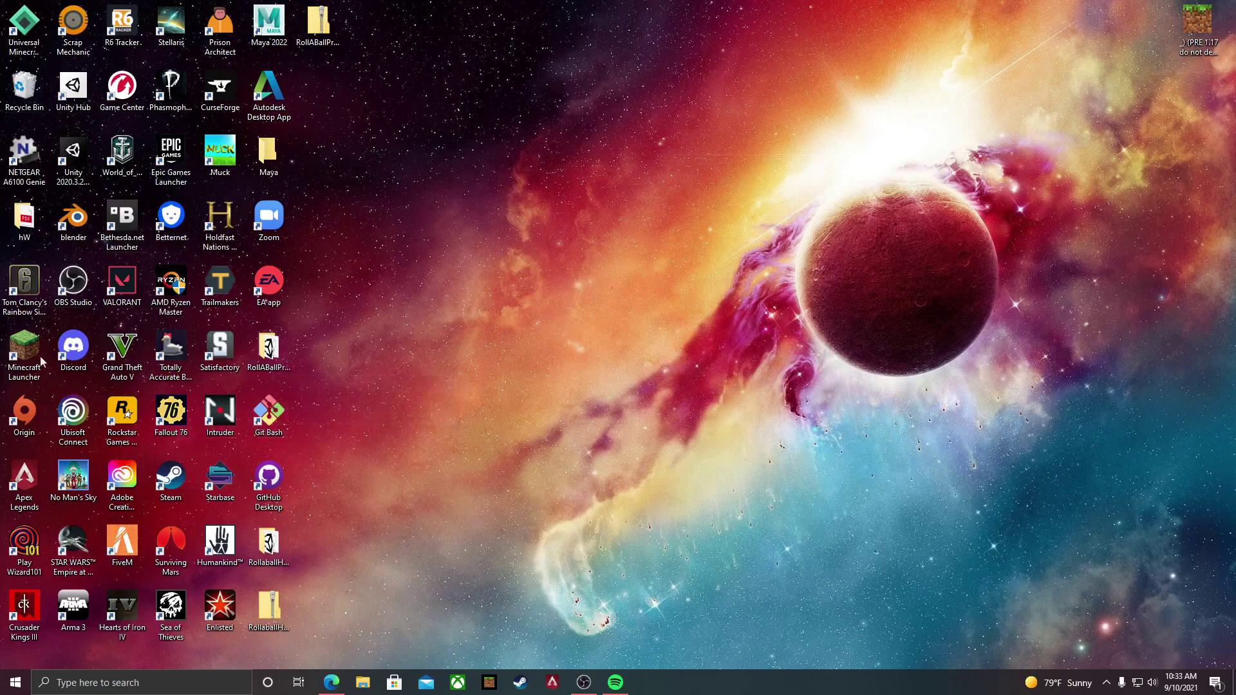
left_click(73, 90)
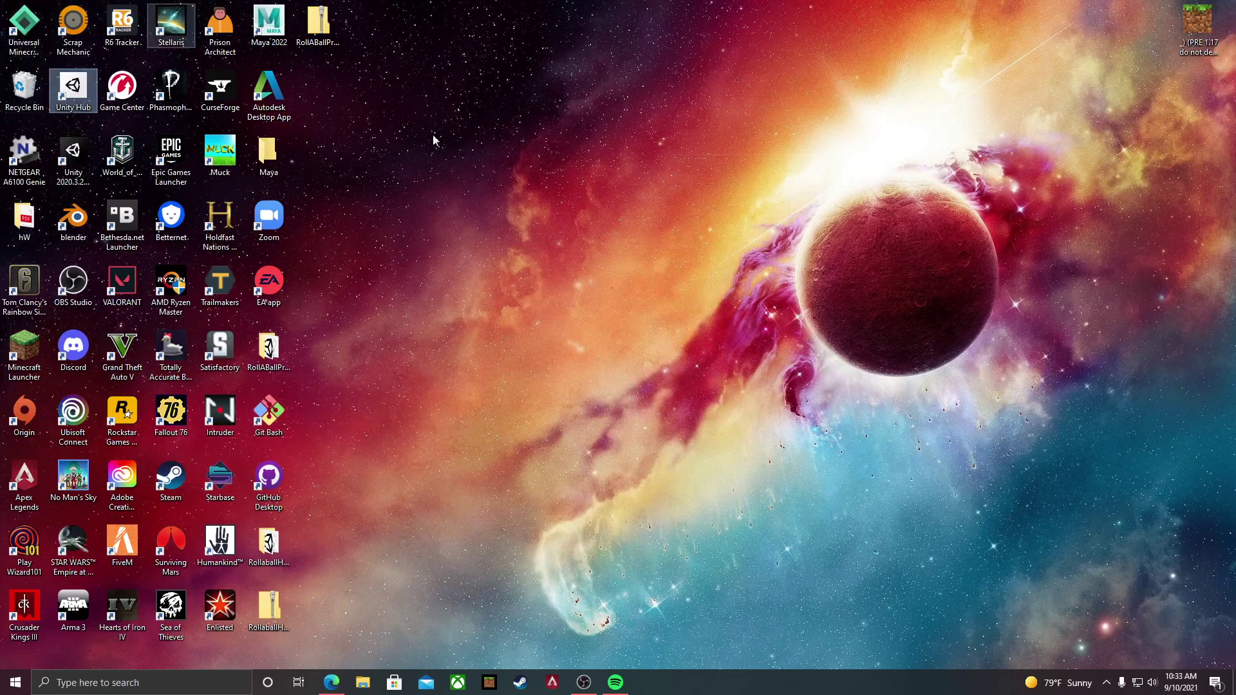
double_click(72, 85)
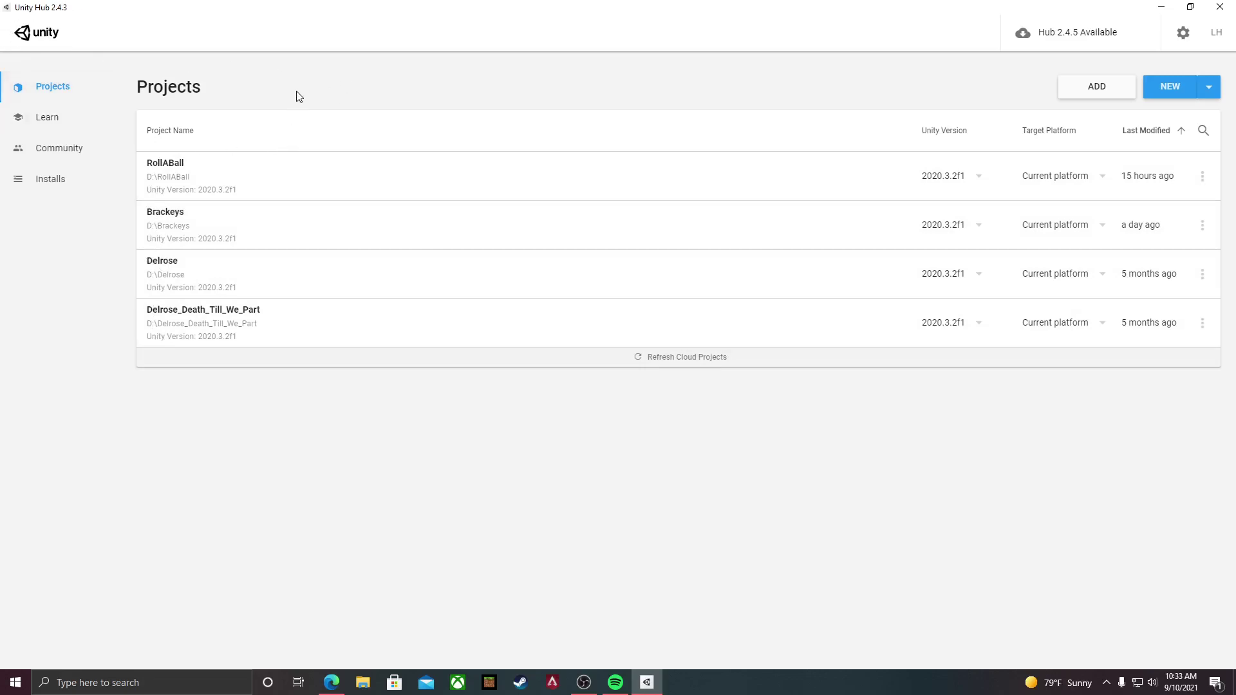
Step: Start adding a Unity version, keep the recommended release Unity 2020.3.18f1 (LTS), and continue to its module selection
left_click(48, 181)
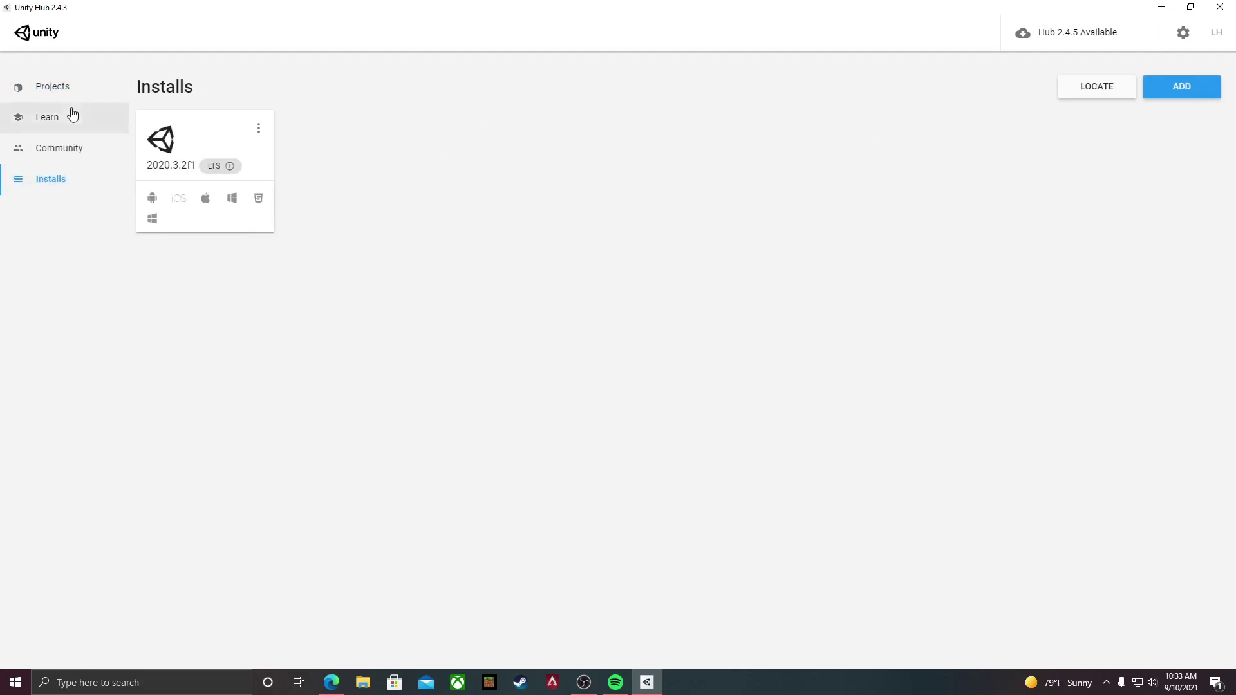
left_click(42, 91)
left_click(54, 180)
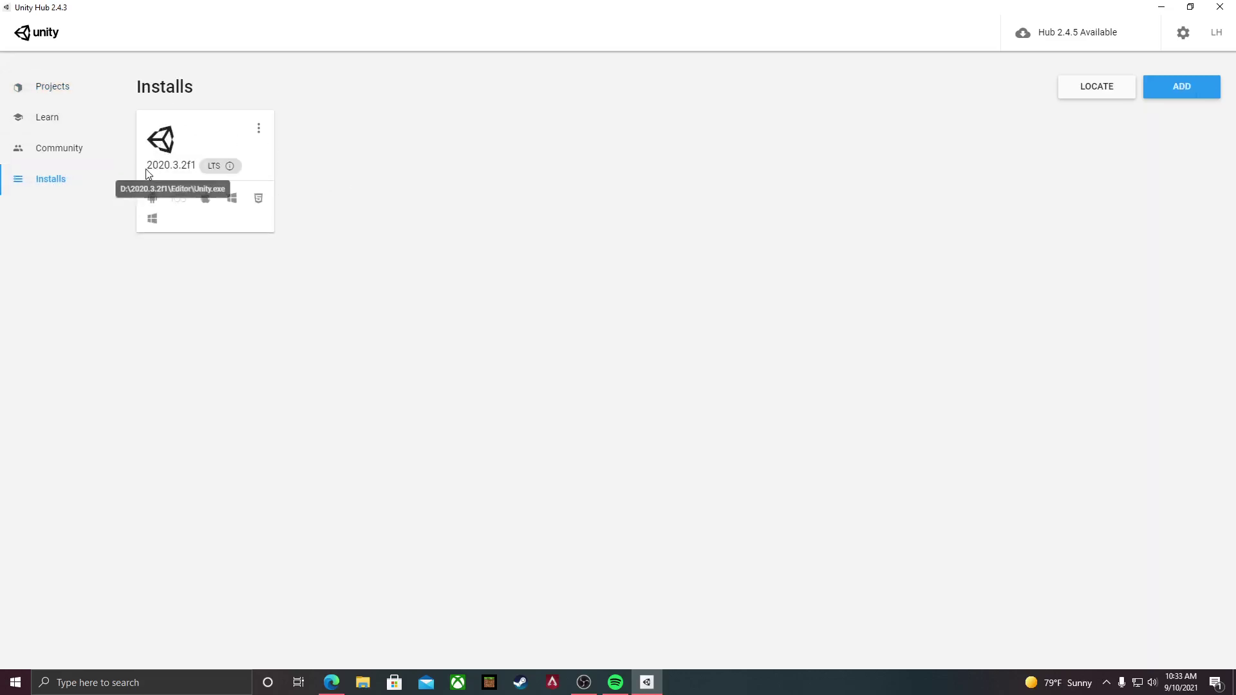
left_click(1165, 92)
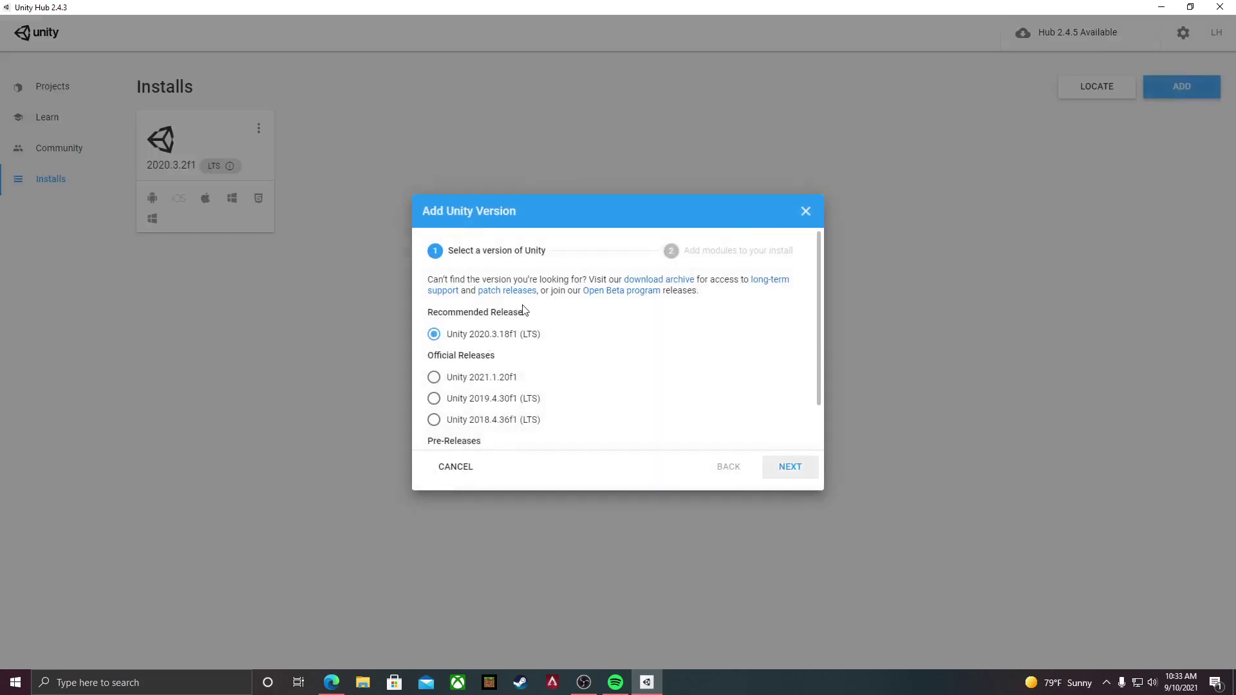
scroll(602, 326, "down", 2)
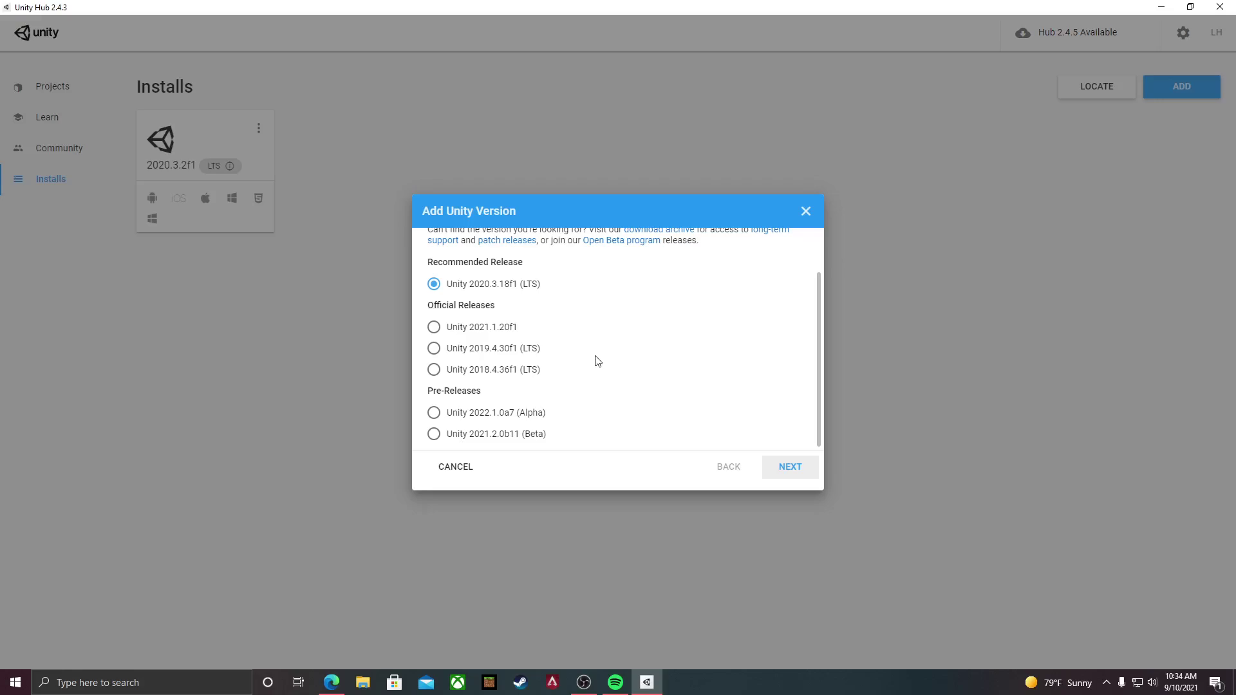
scroll(531, 300, "up", 1)
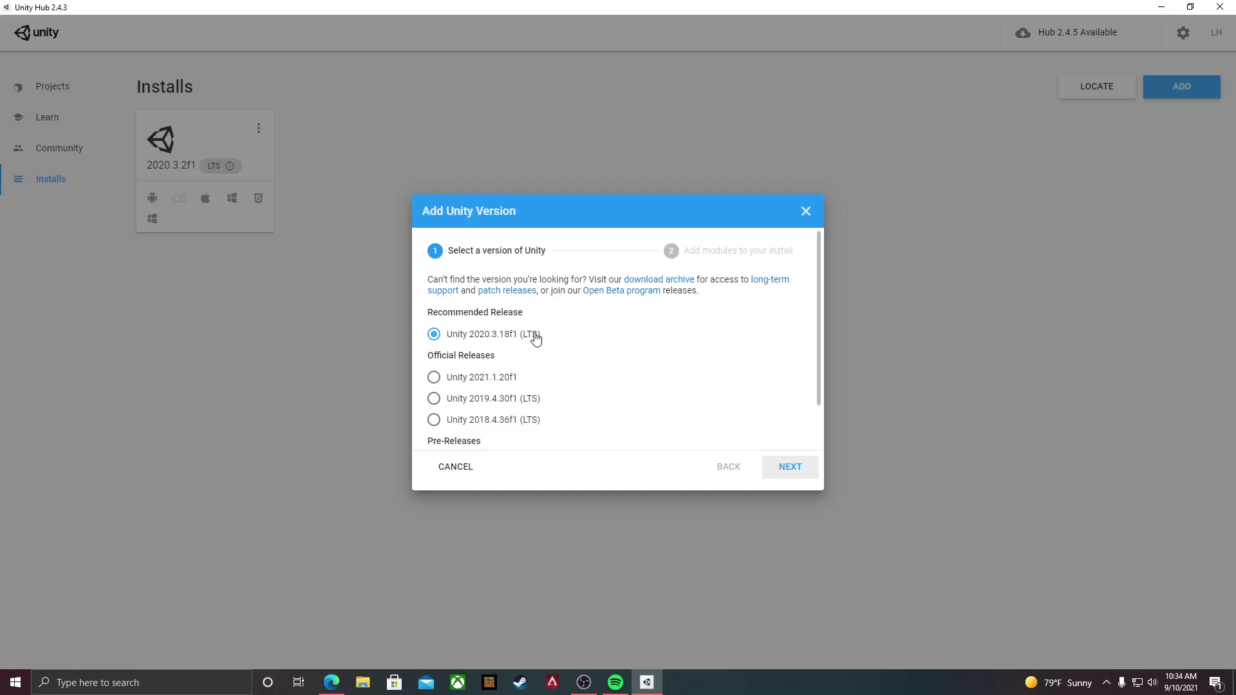
scroll(540, 337, "down", 1)
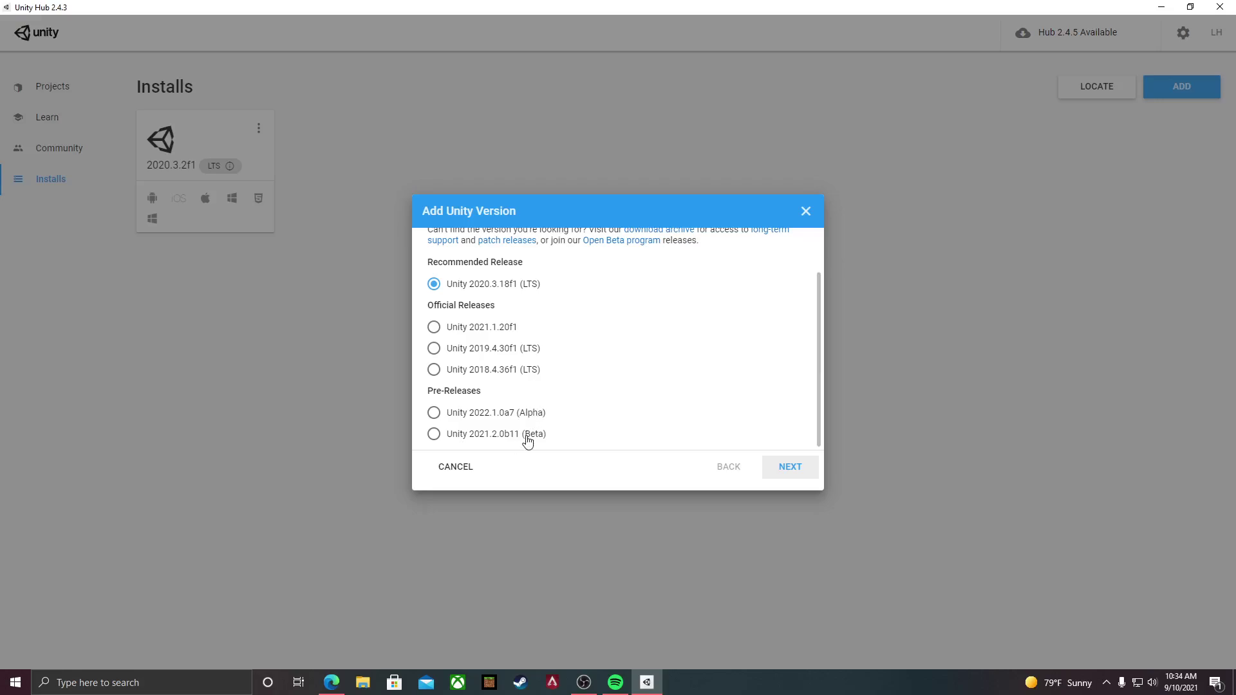
scroll(637, 371, "up", 1)
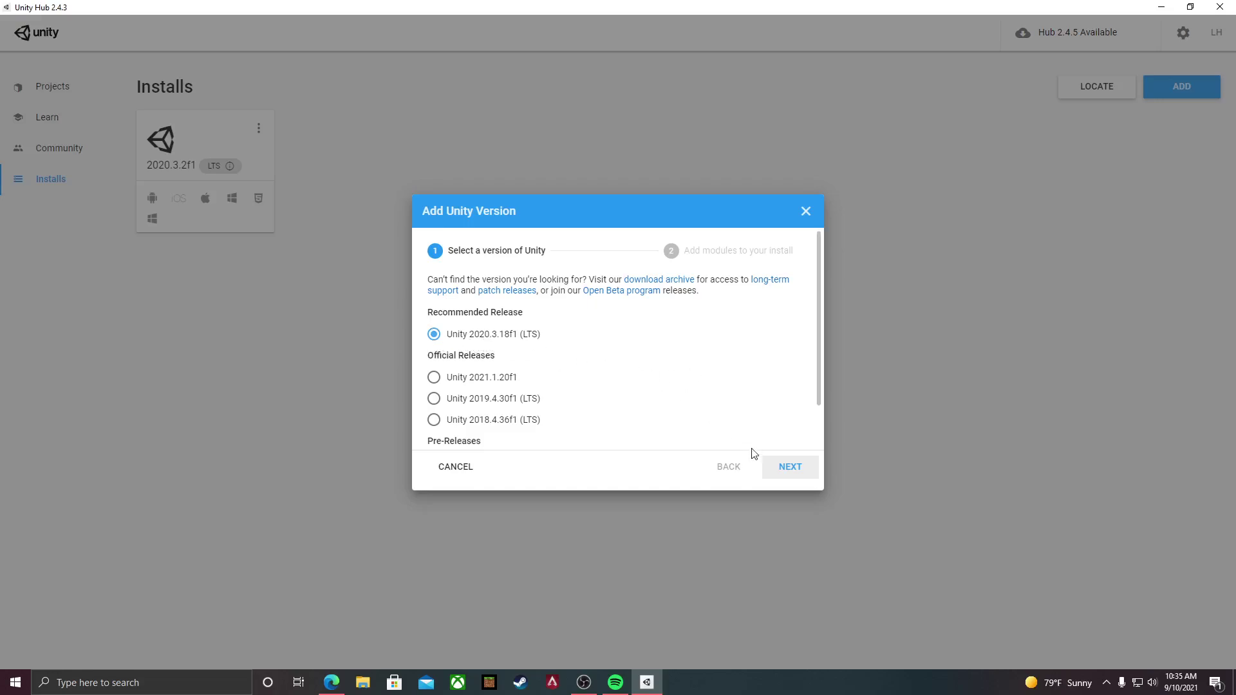
left_click(781, 474)
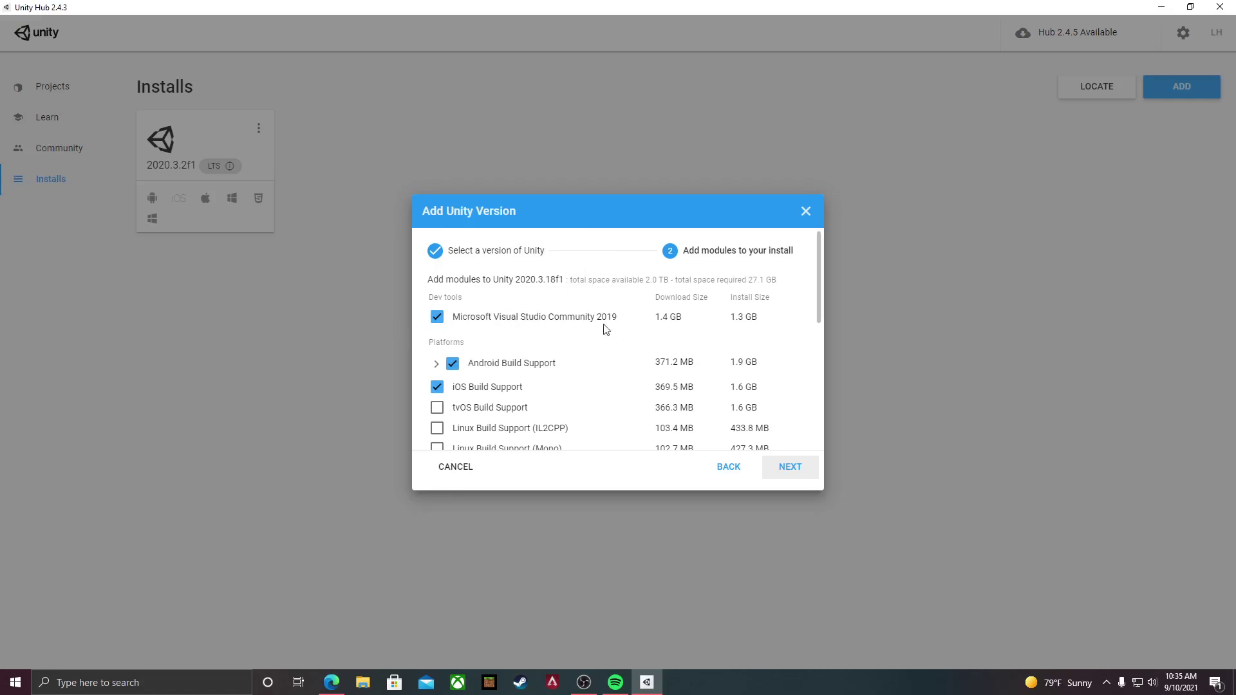
Step: Review the modules offered for Unity 2020.3.18f1, covering dev tools, platform build support, documentation and language packs
scroll(579, 331, "down", 3)
scroll(543, 296, "up", 1)
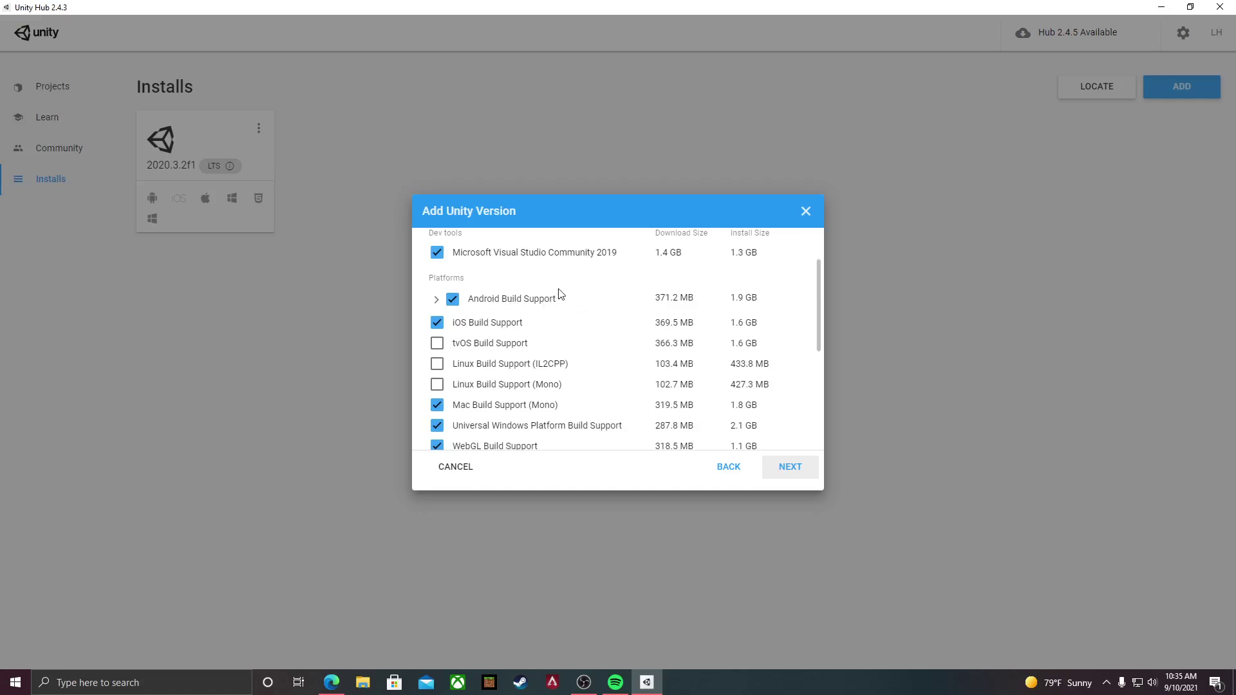
left_click(435, 299)
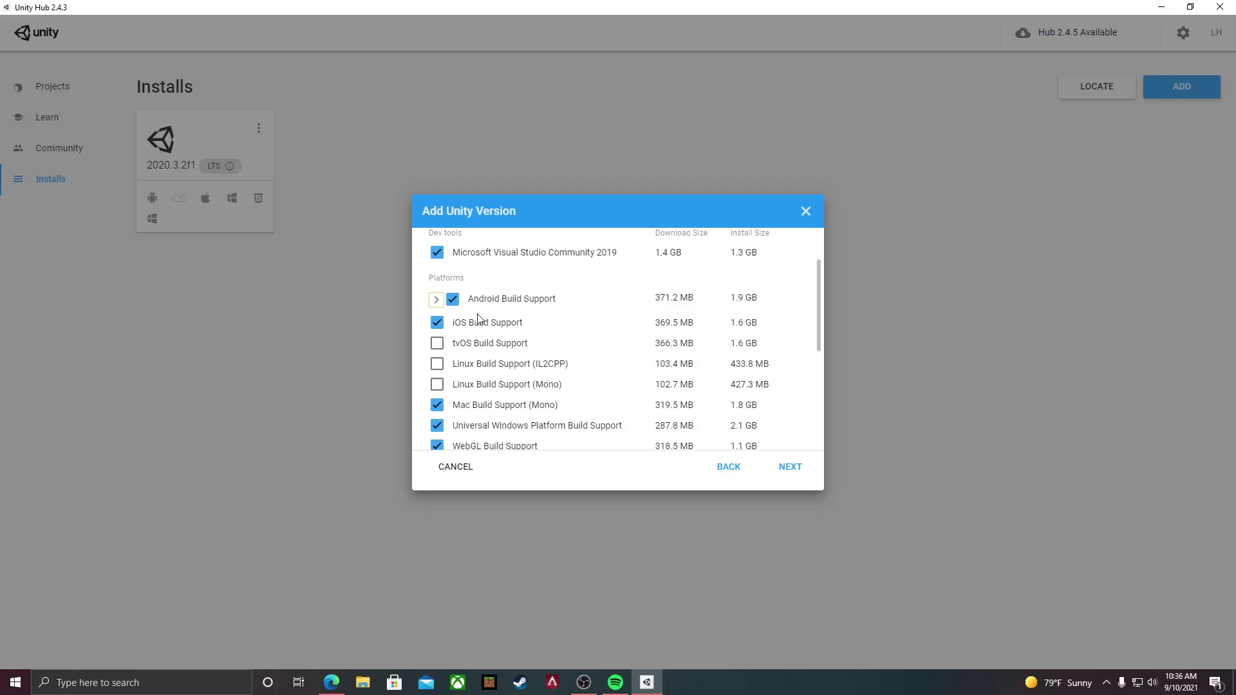
scroll(480, 330, "down", 3)
scroll(484, 298, "up", 1)
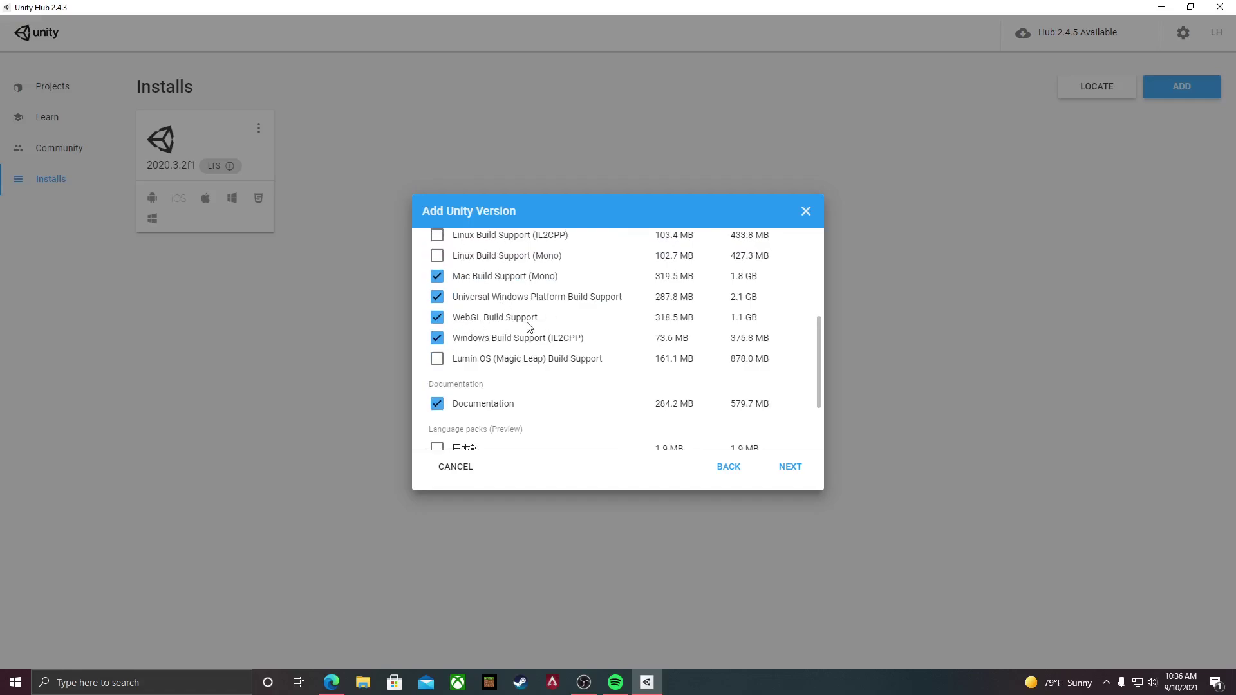
scroll(557, 354, "down", 1)
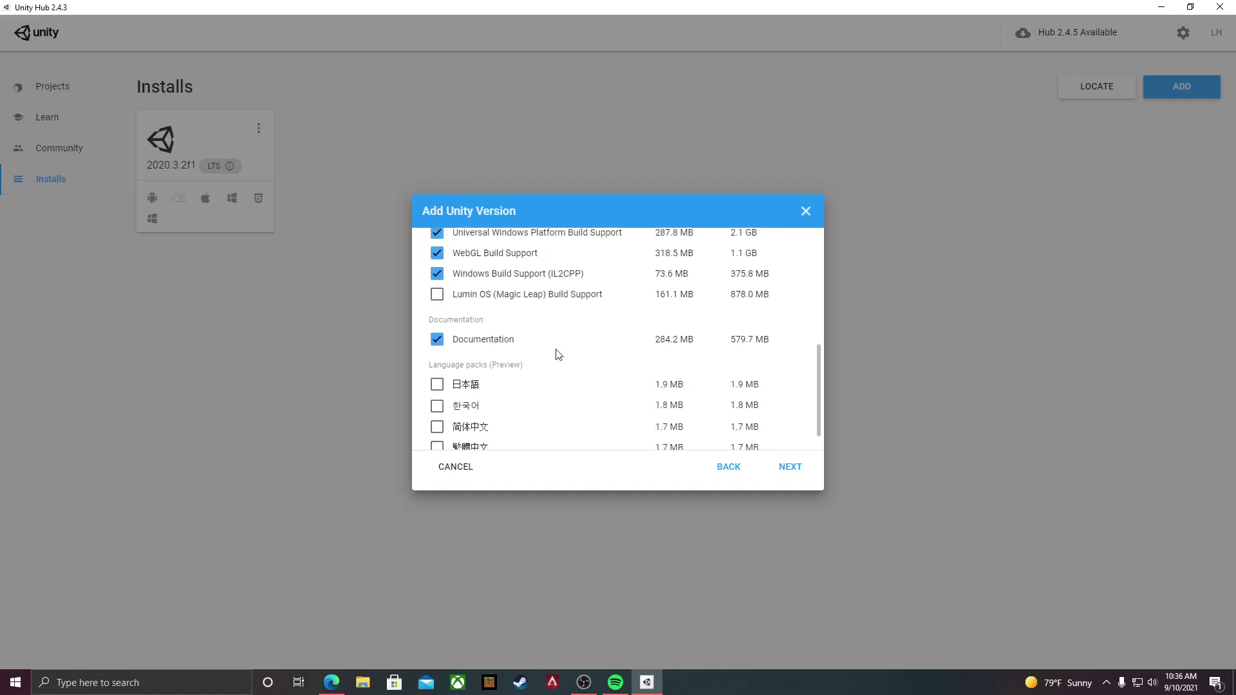
scroll(587, 345, "up", 2)
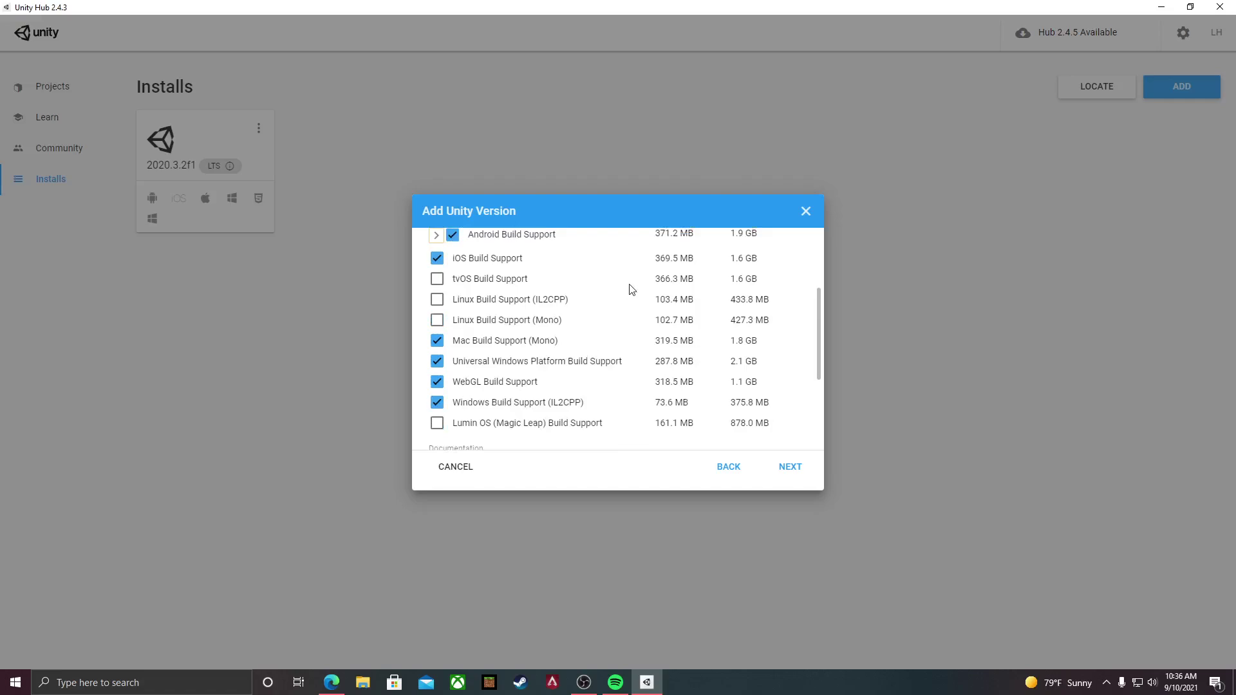
scroll(627, 297, "up", 1)
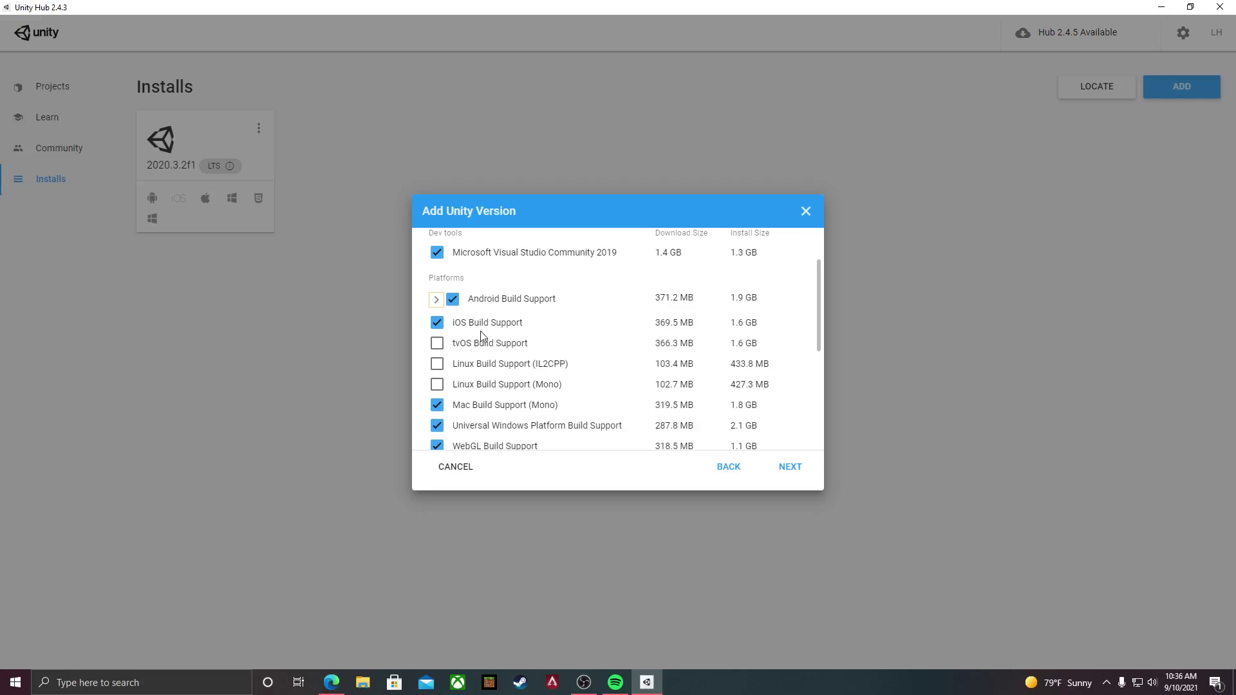
scroll(508, 333, "down", 1)
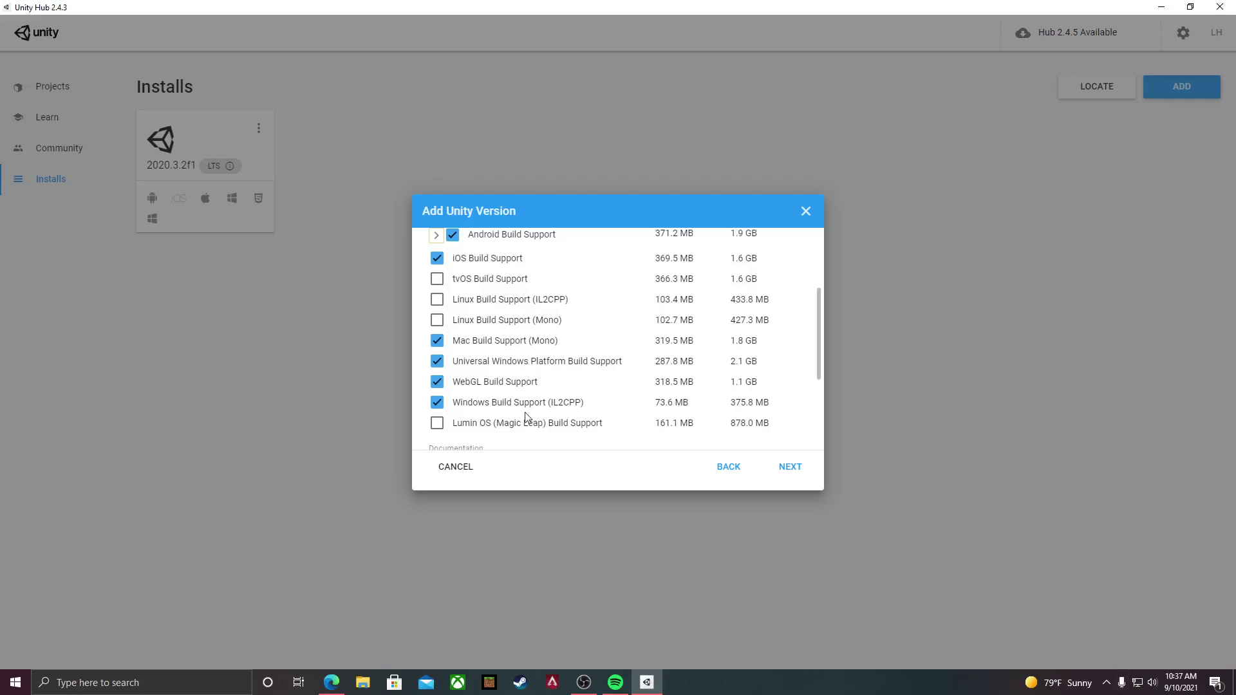
scroll(609, 380, "up", 1)
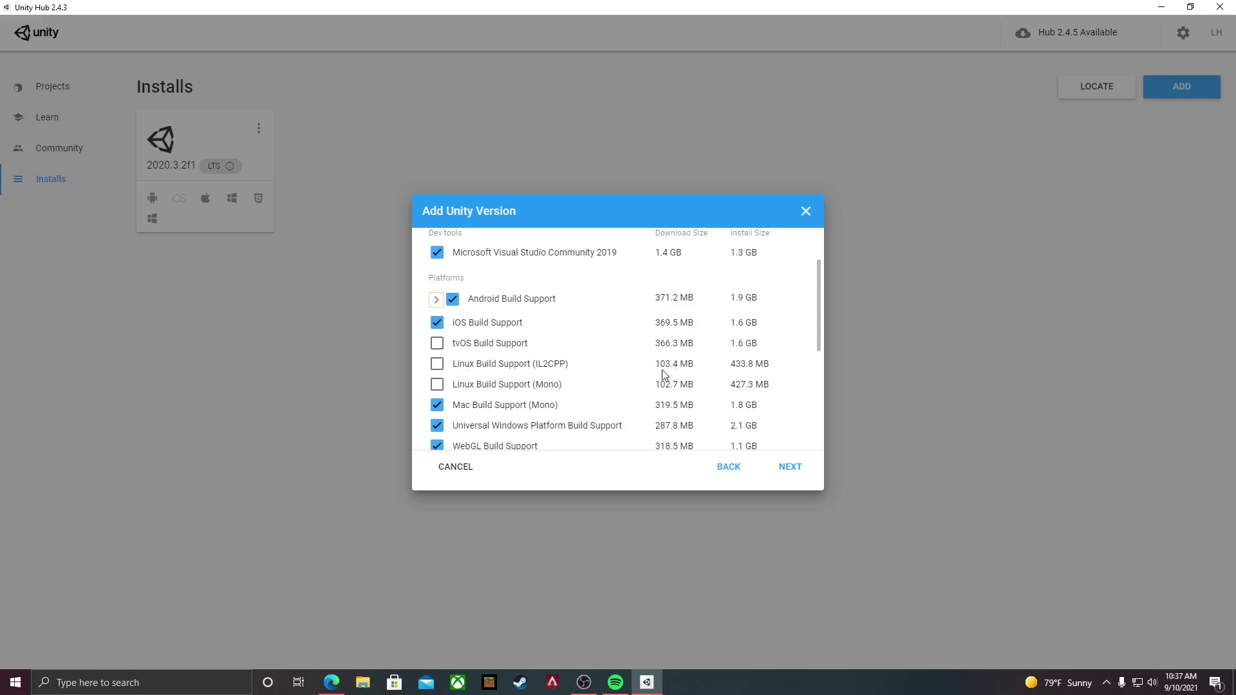
scroll(634, 364, "down", 2)
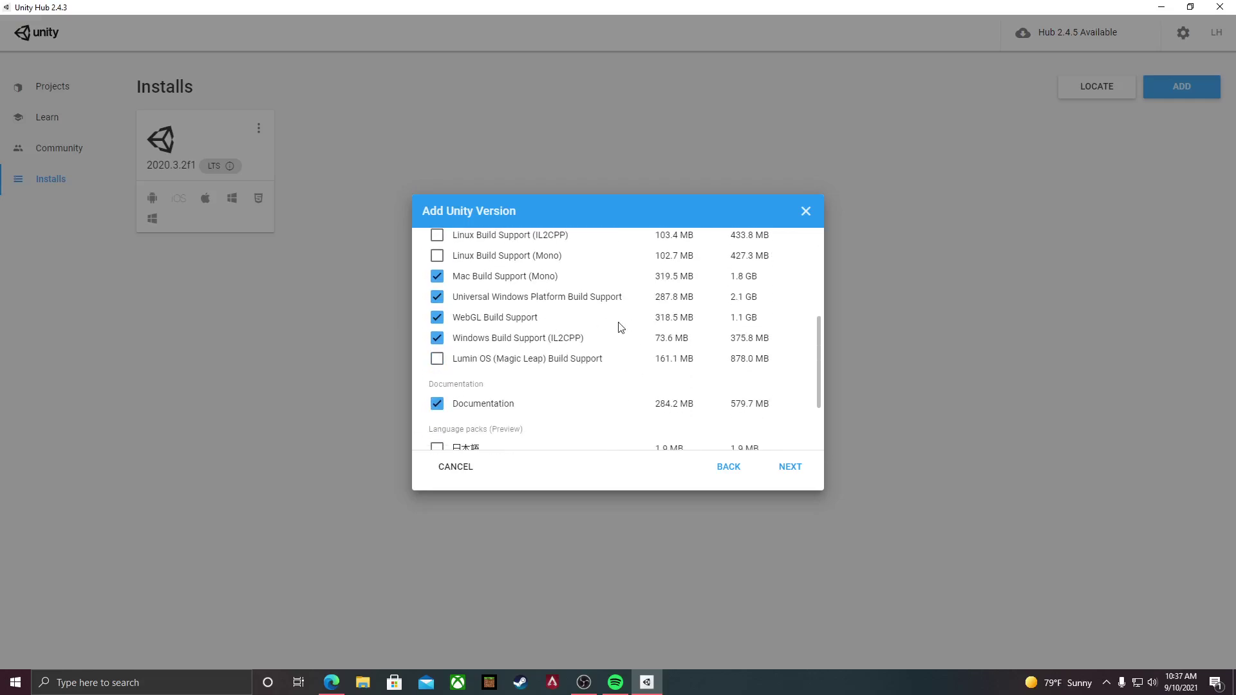
scroll(616, 329, "down", 2)
scroll(572, 380, "up", 5)
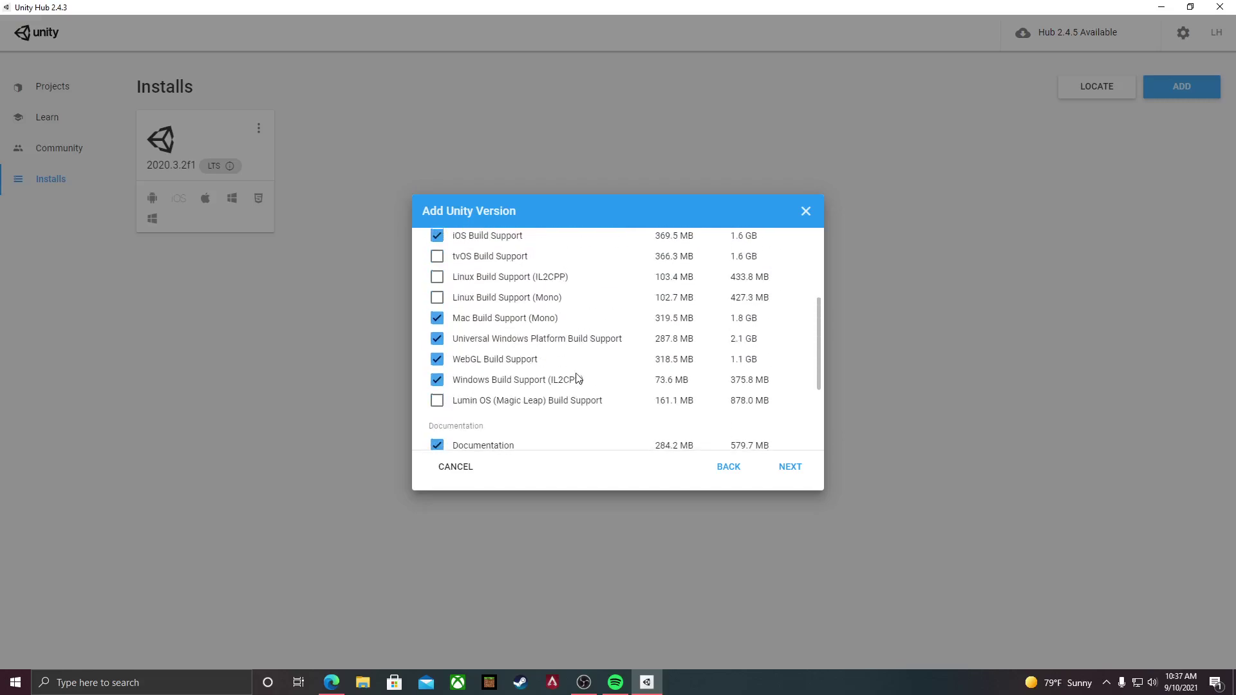
Step: Keep the selected modules and accept the Visual Studio 2019 Community and Android SDK and NDK license terms
left_click(788, 468)
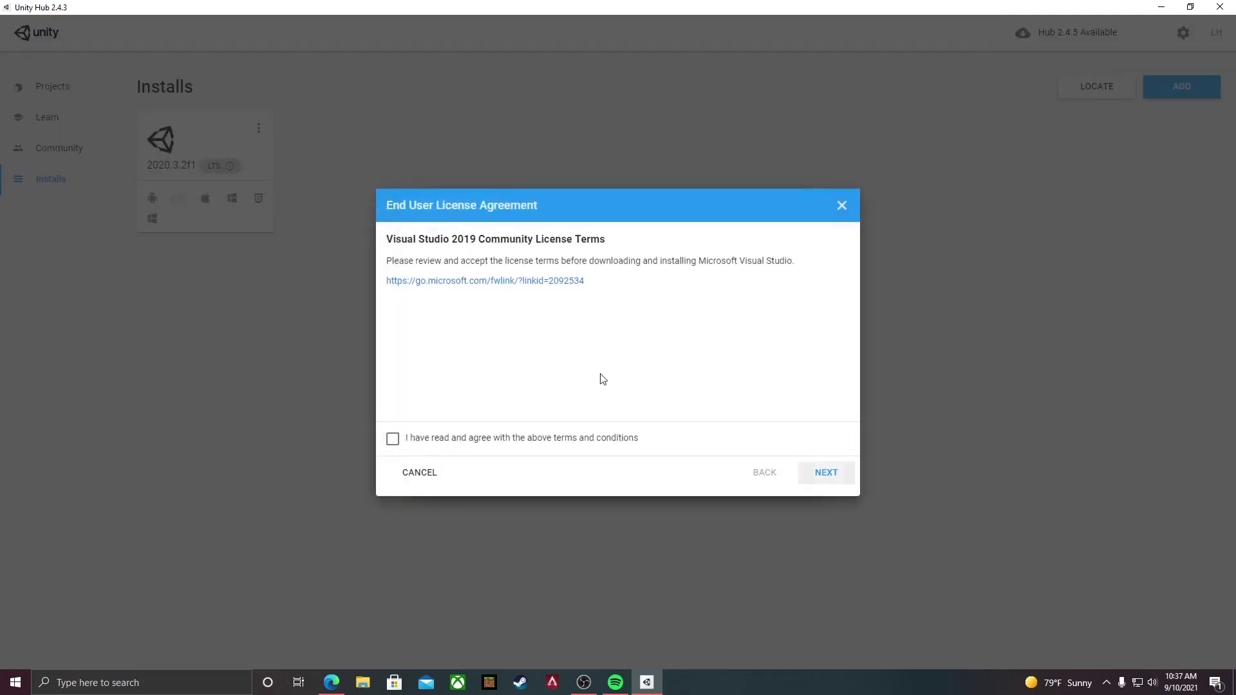
left_click(394, 439)
left_click(825, 472)
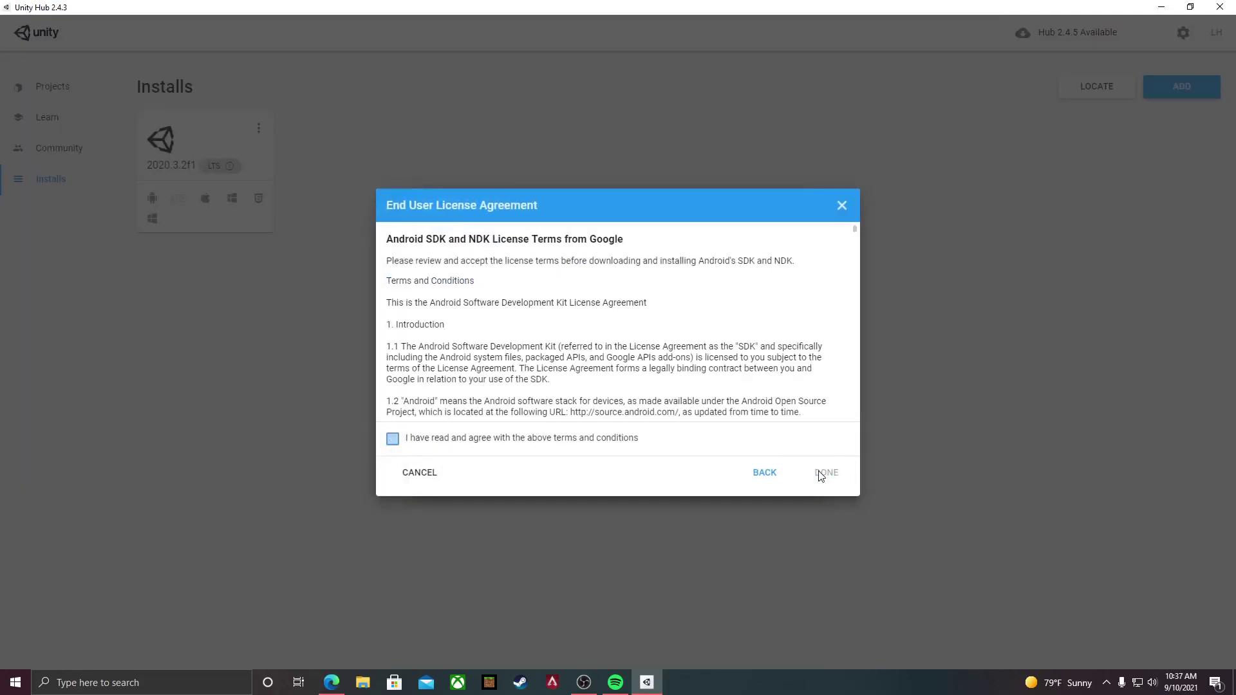
left_click(393, 439)
left_click(826, 472)
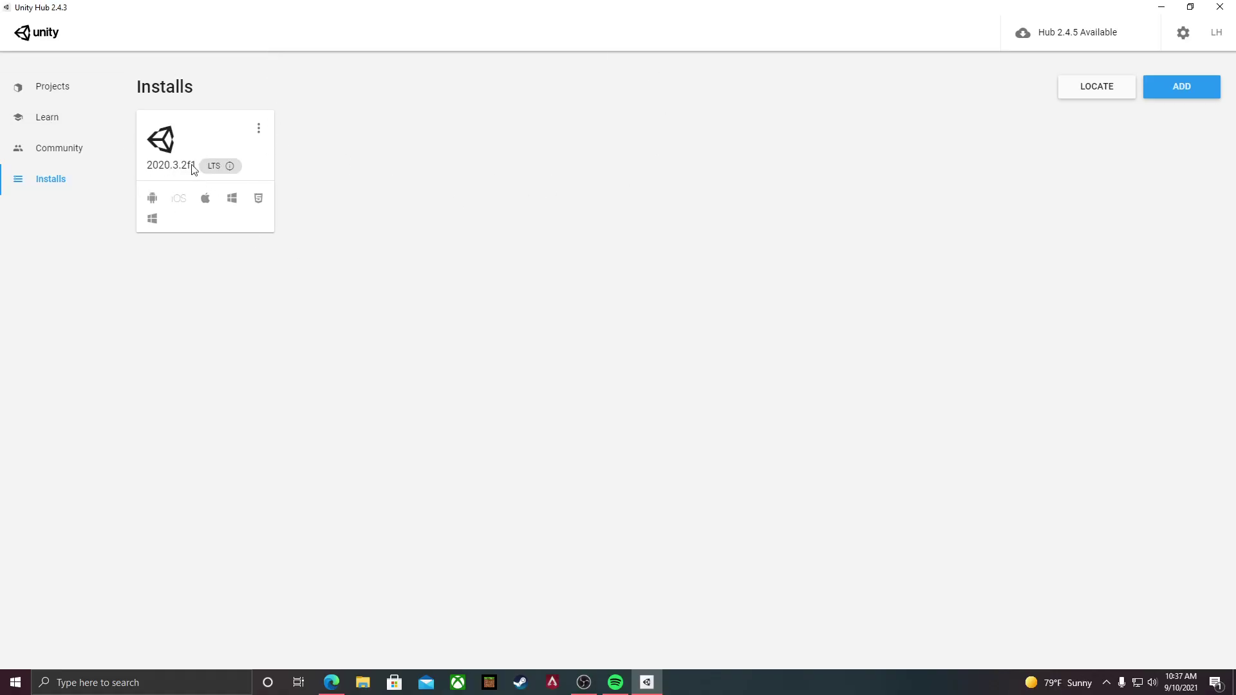
Step: Look through the project list and start creating a new project with Unity 2020.3.2f1
left_click(89, 86)
scroll(676, 373, "down", 5)
scroll(708, 380, "up", 5)
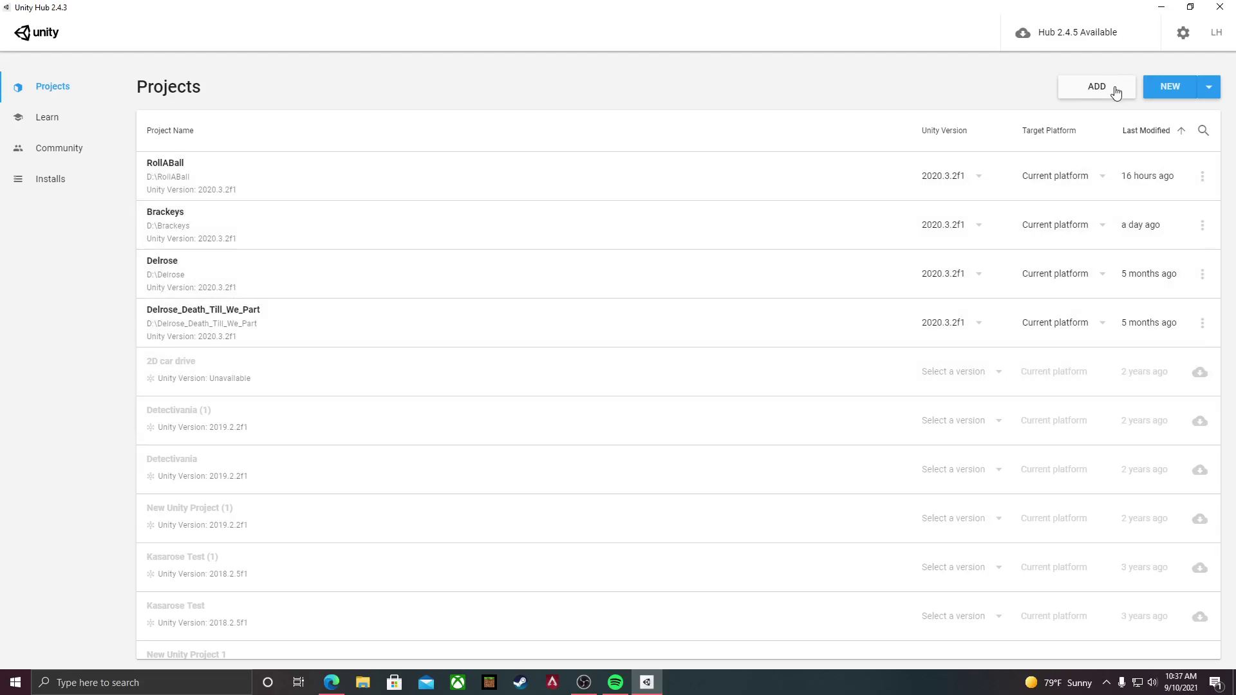
left_click(1162, 86)
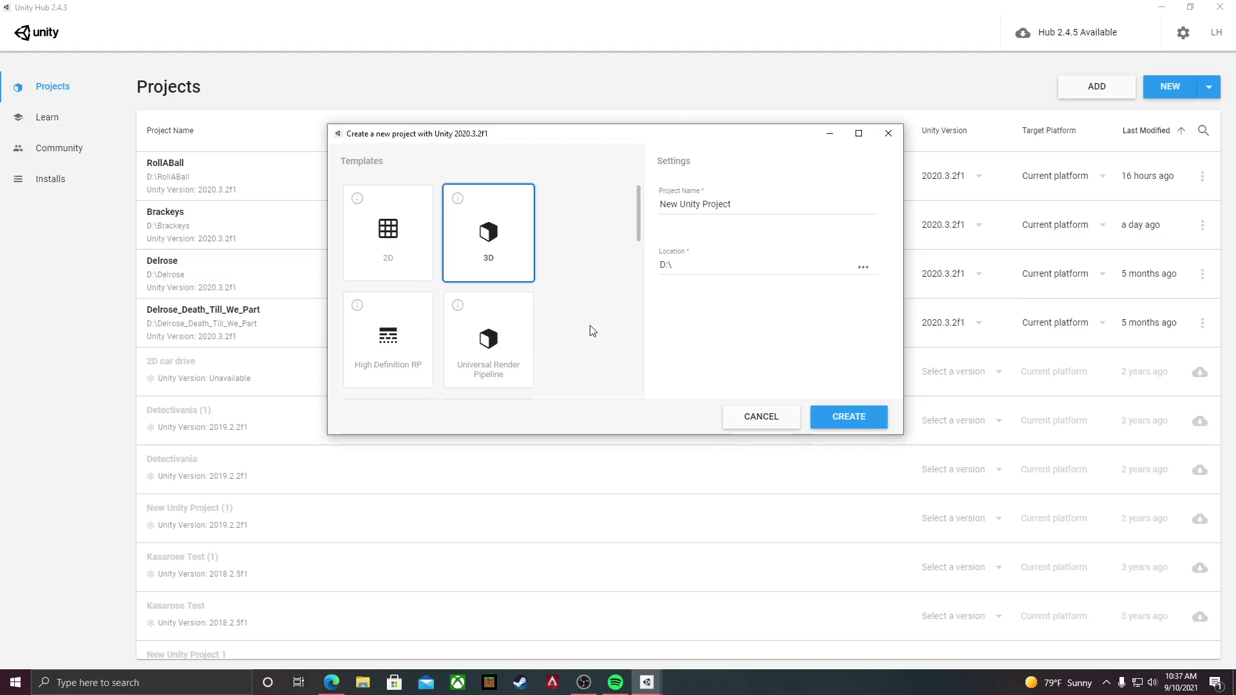
Step: Try the Universal Render Pipeline, High Definition RP and 3D templates for the new project and check its location
left_click(482, 304)
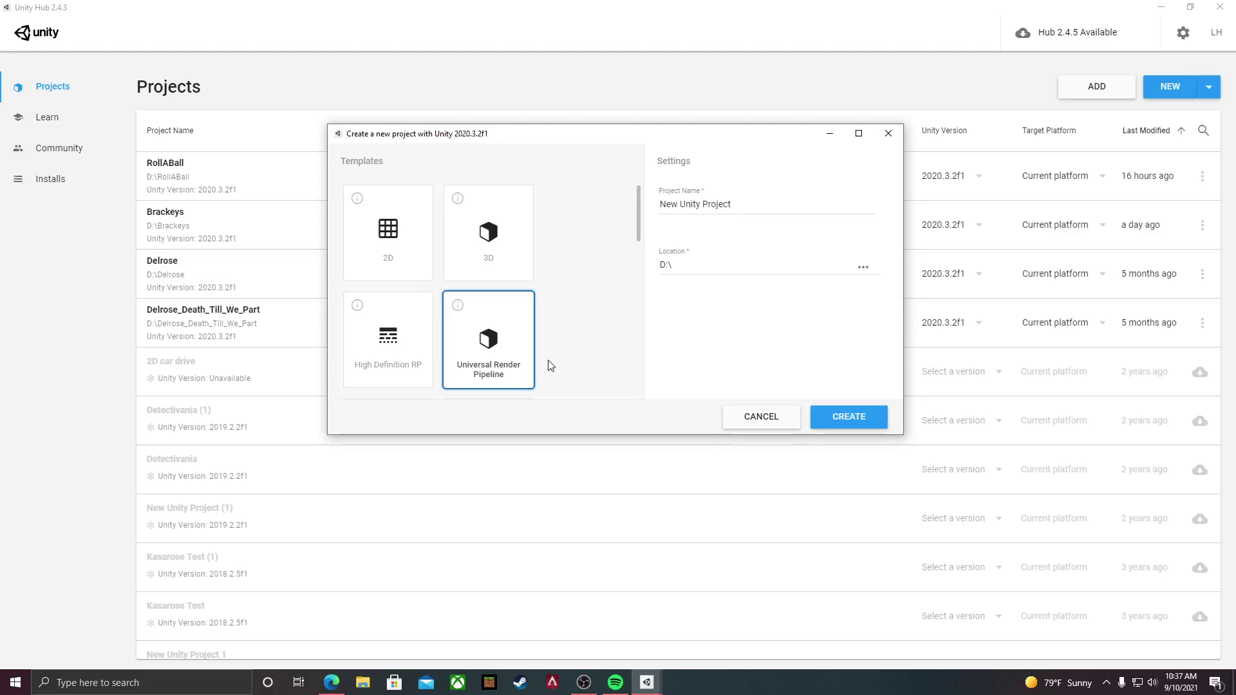
left_click(460, 257)
left_click(395, 361)
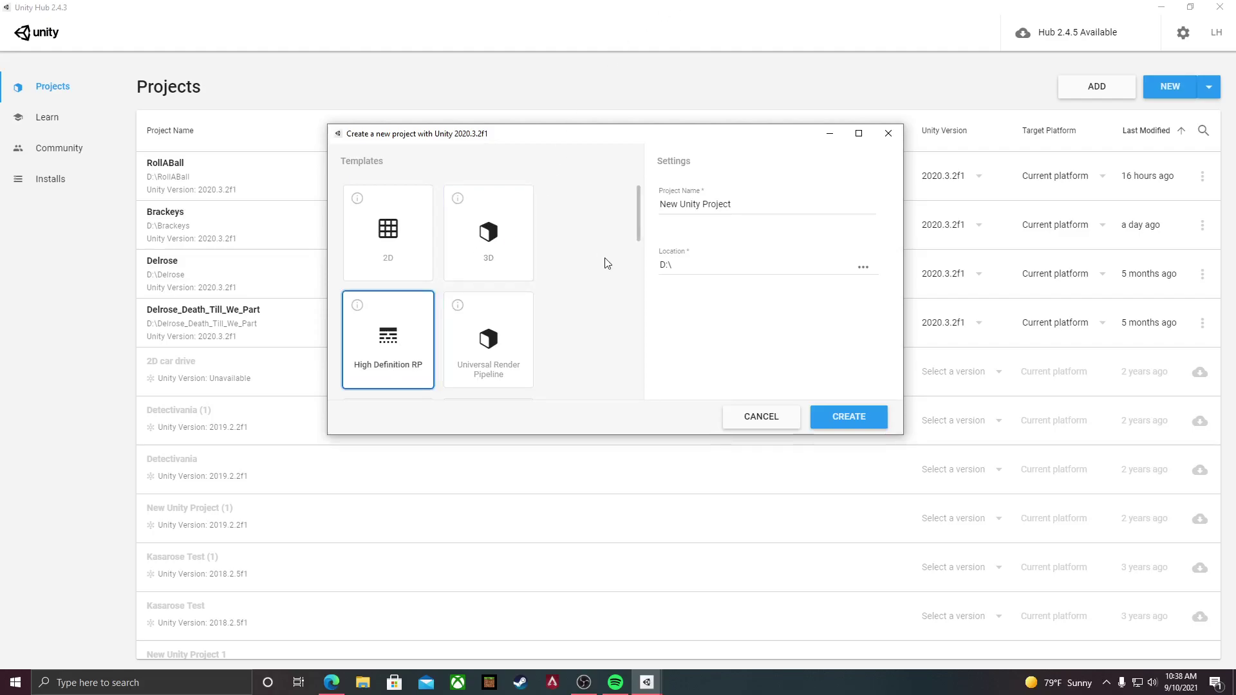
left_click(498, 258)
double_click(664, 265)
left_click(650, 284)
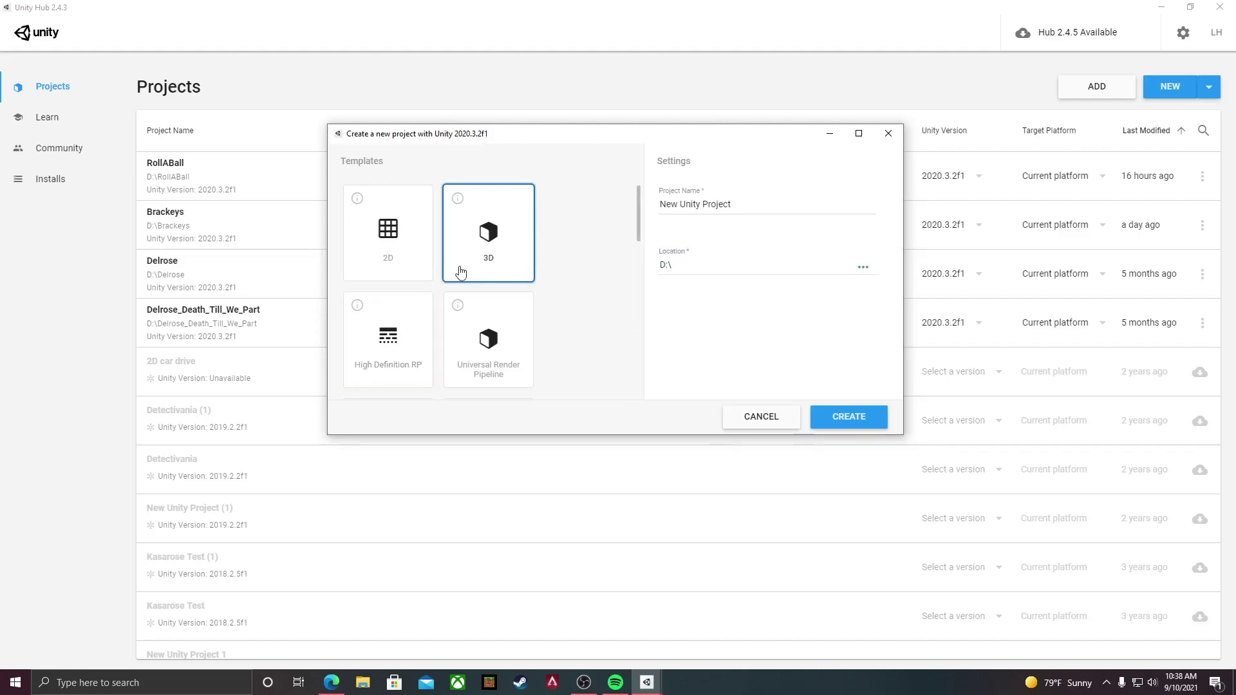
Step: Keep D:\ as the new project's location and select the Universal Render Pipeline template
left_click_drag(700, 265, 623, 277)
left_click(692, 298)
left_click(388, 339)
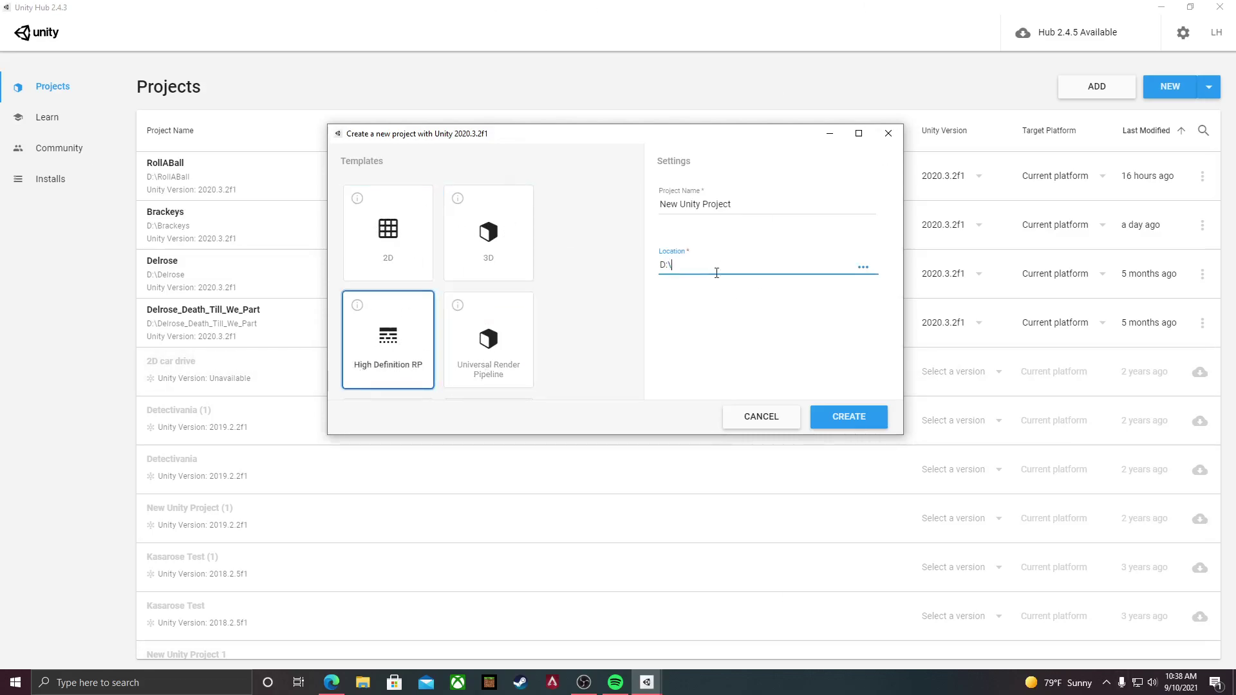
left_click(516, 338)
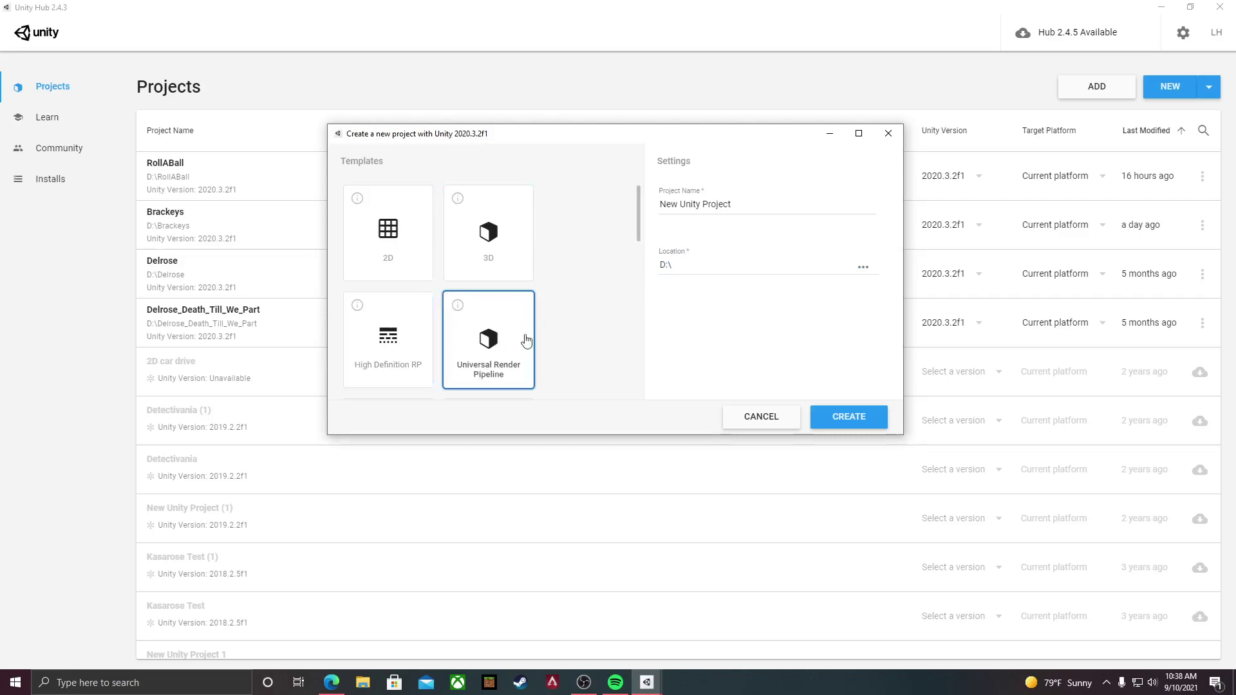
Step: Compare the E:, C:, A: and D: drives as save locations for the new project, then cancel the directory selection
left_click(863, 267)
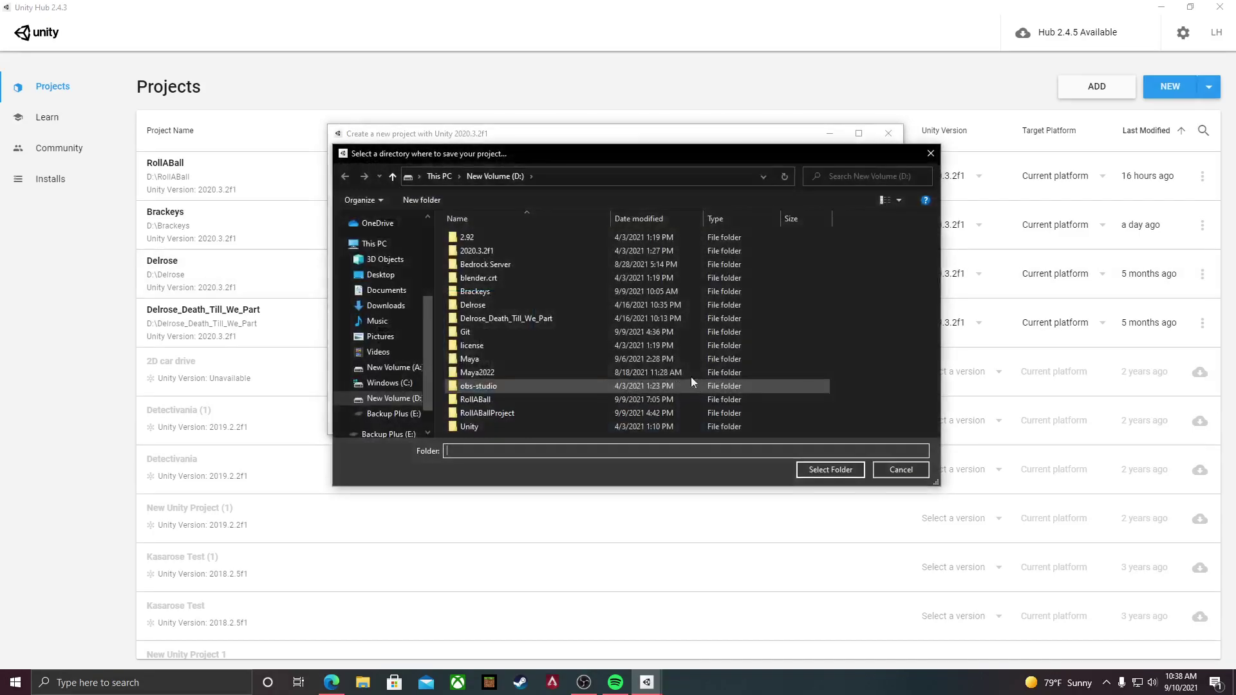
left_click(408, 247)
left_click(578, 405)
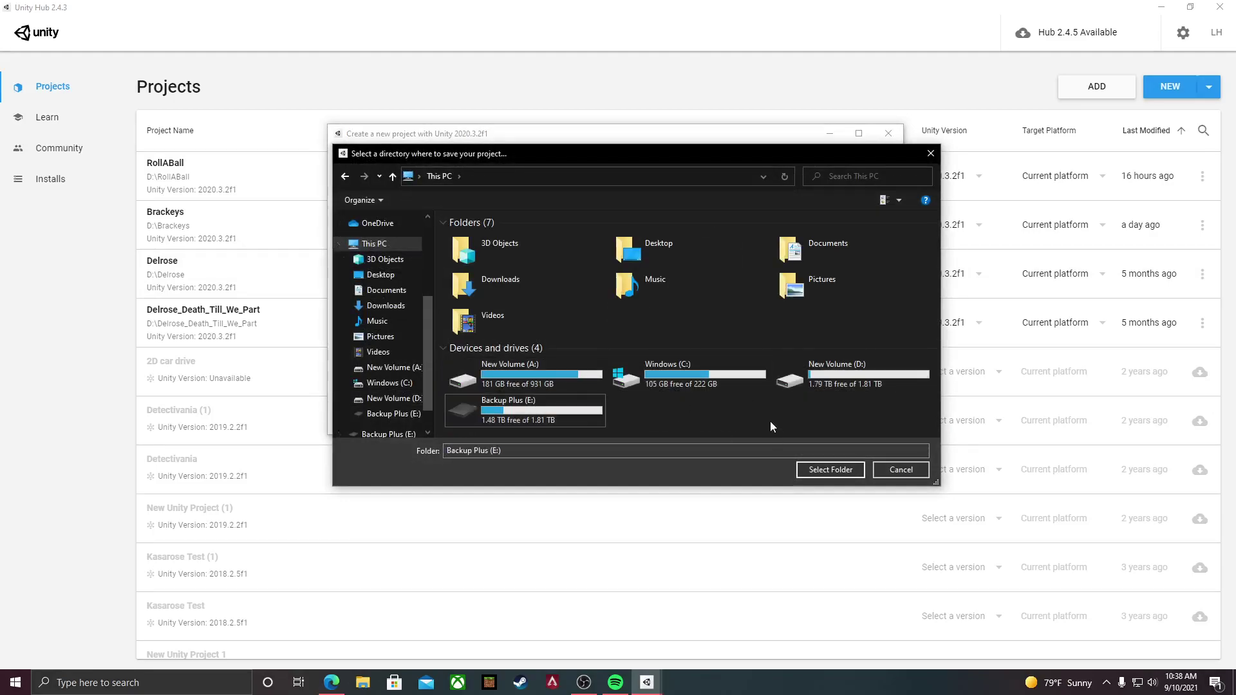
left_click(711, 389)
left_click(580, 383)
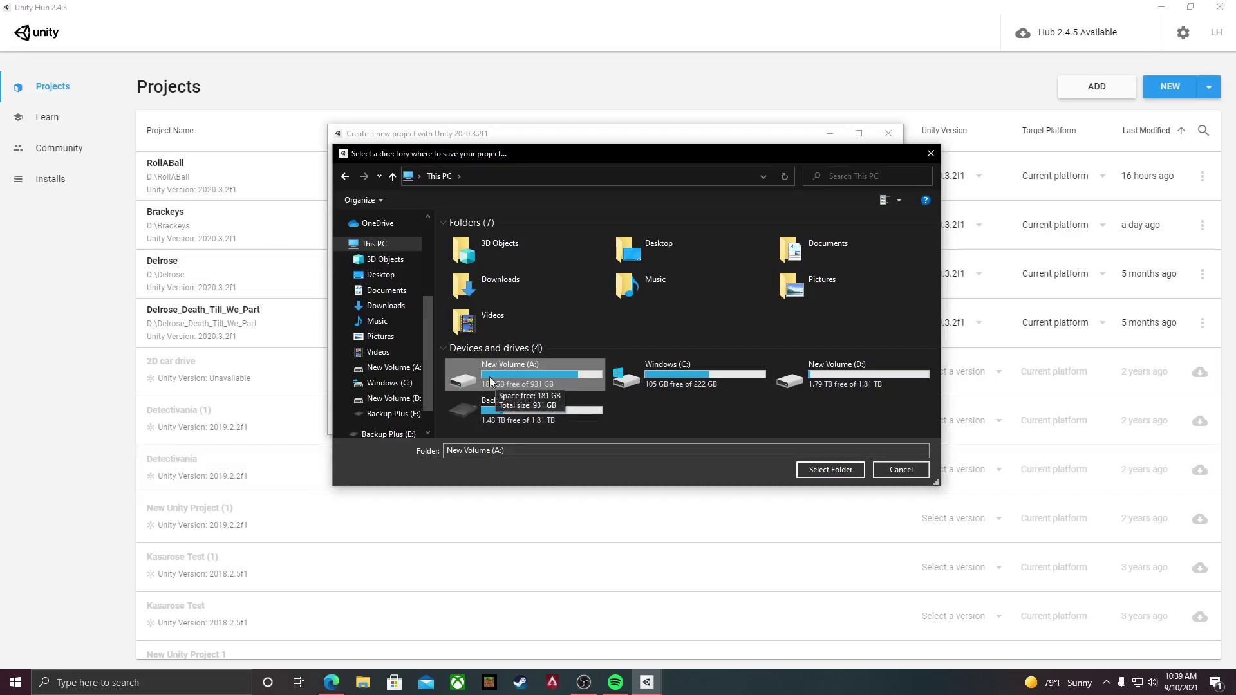
left_click(884, 386)
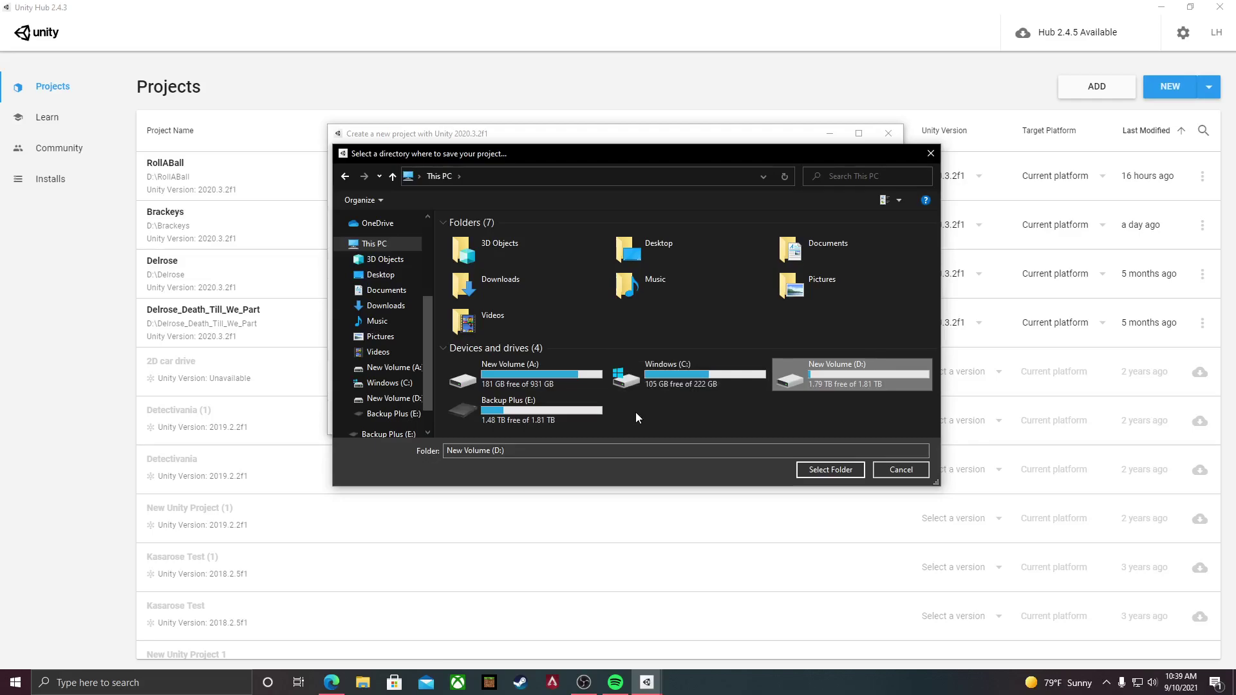
left_click(900, 470)
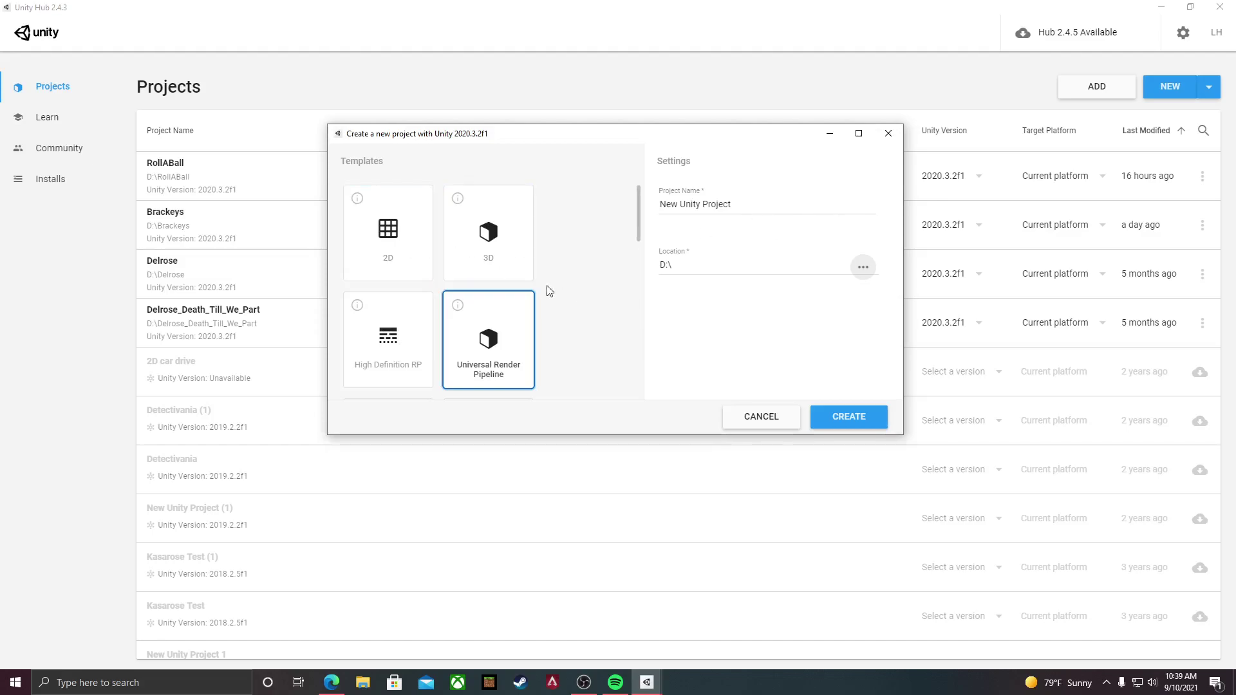
Step: Examine the beginner projects offered in the Hub's Learn section and return to the project list
left_click(54, 157)
left_click(68, 129)
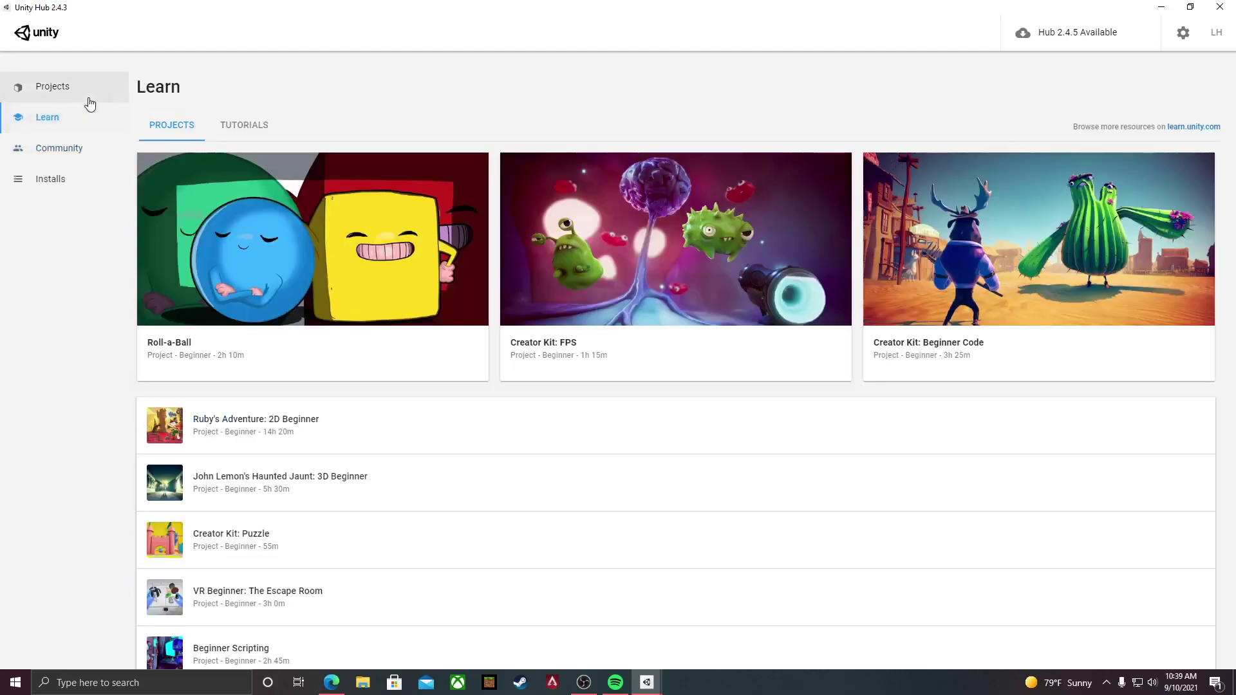
scroll(332, 395, "down", 5)
scroll(332, 394, "up", 5)
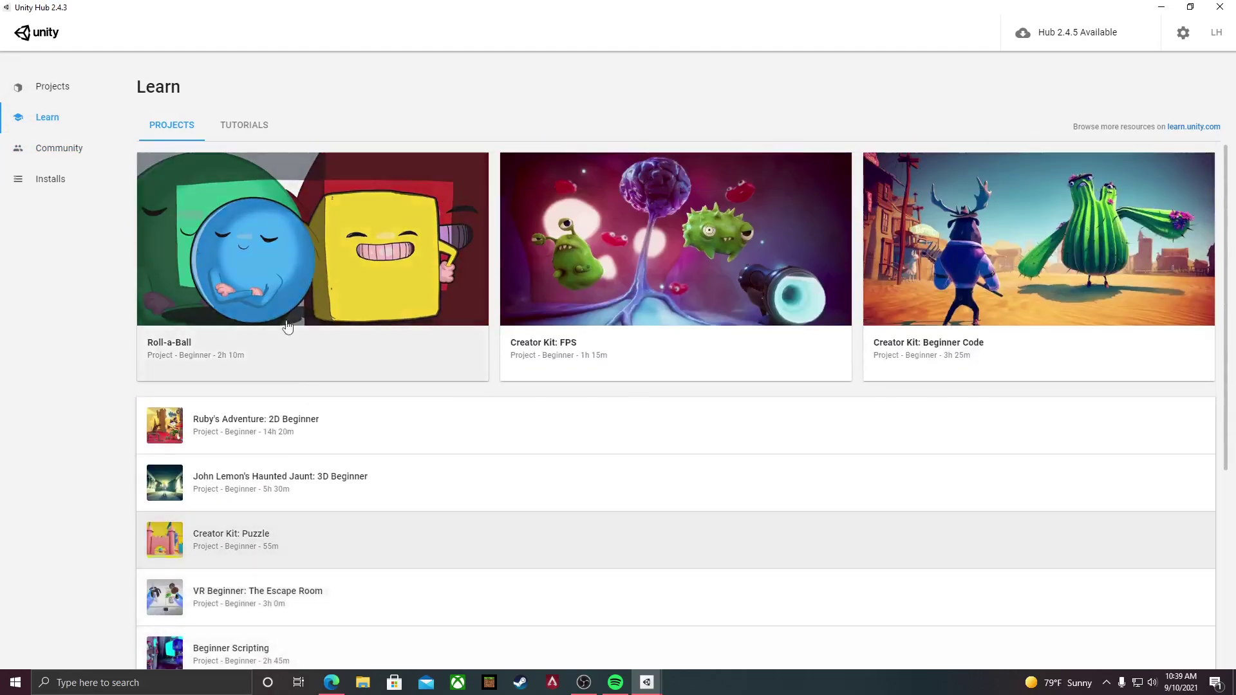
scroll(611, 399, "down", 5)
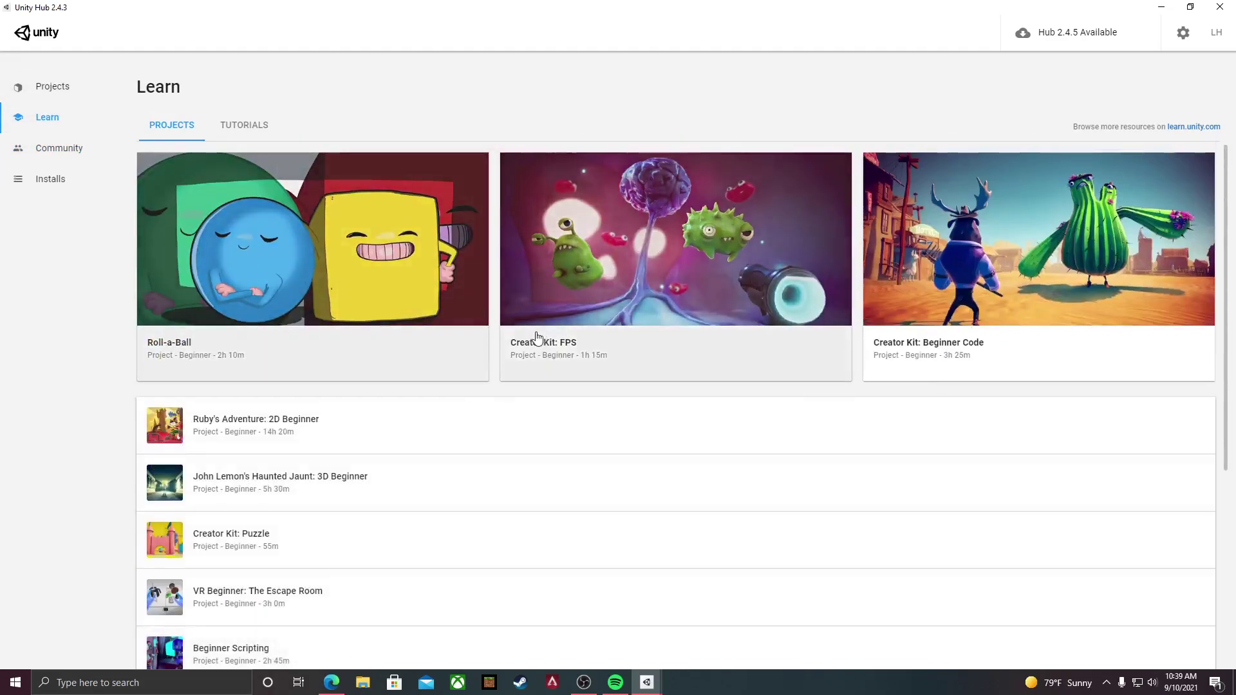
left_click(46, 94)
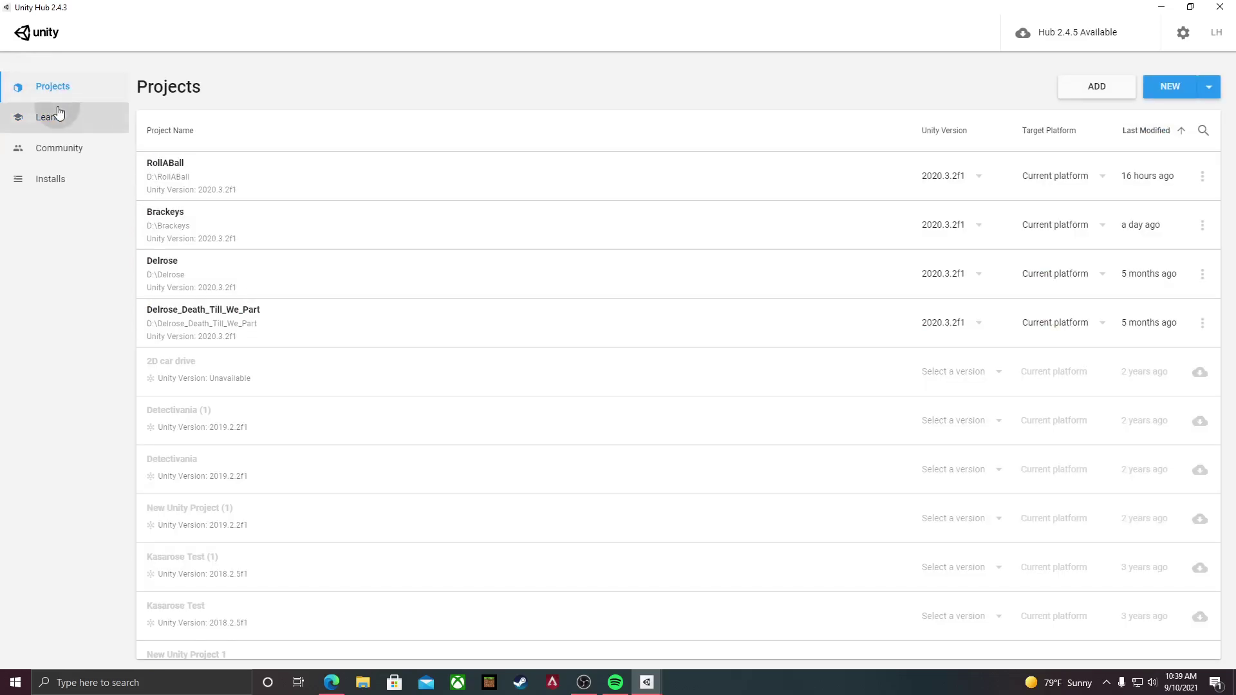
left_click(55, 116)
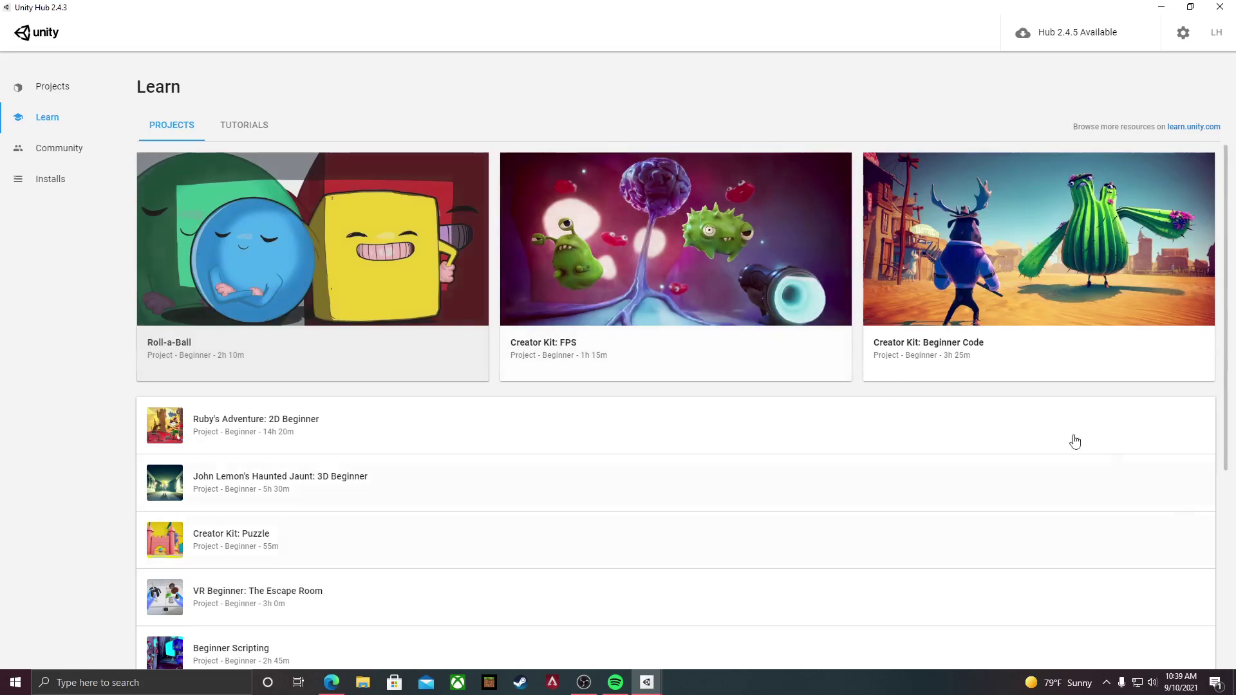
scroll(586, 381, "down", 1)
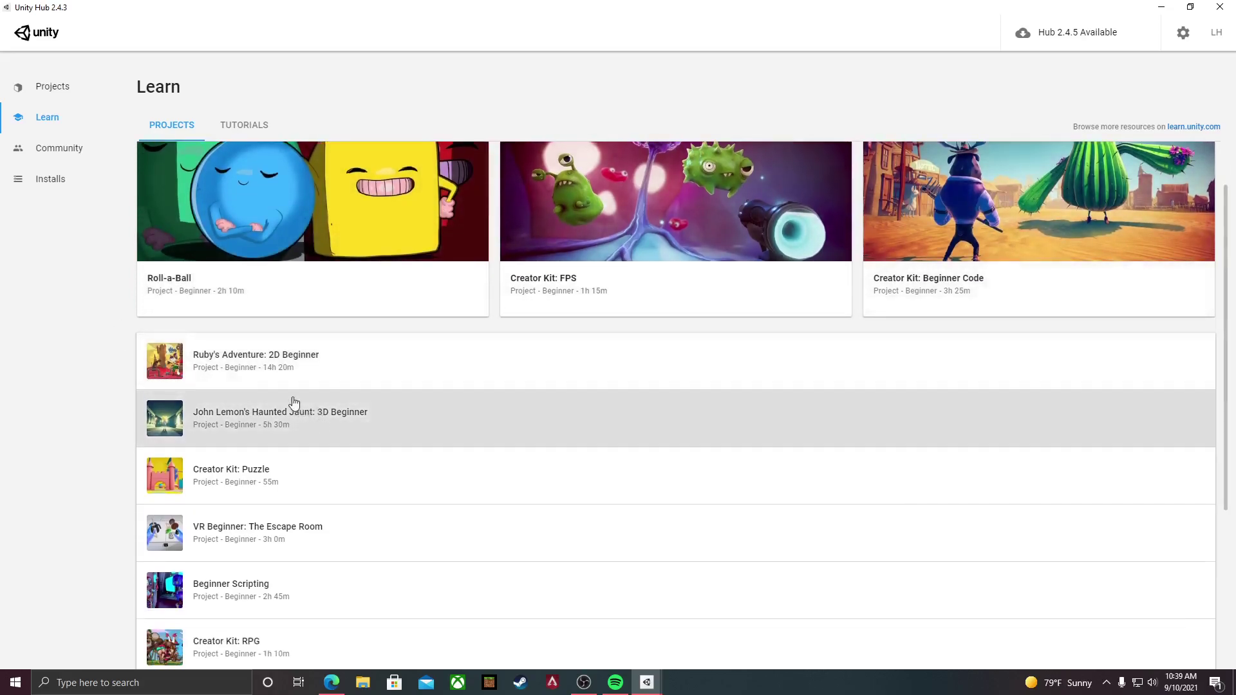
scroll(295, 408, "down", 2)
left_click(61, 96)
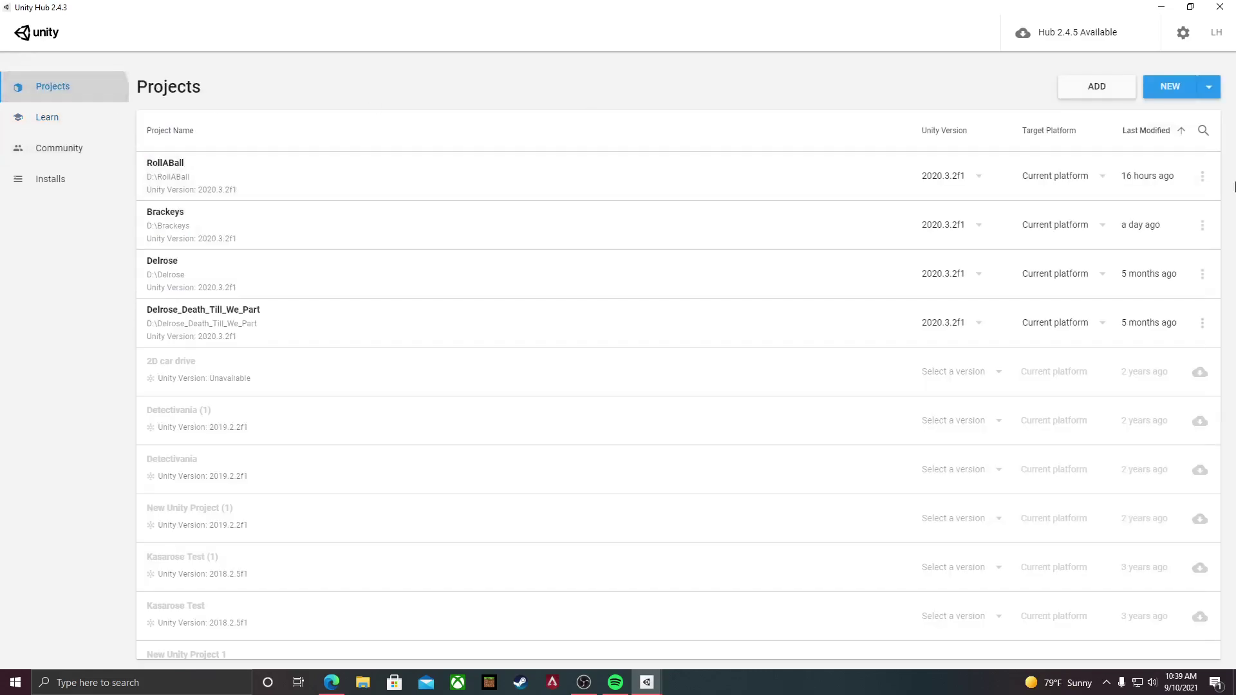